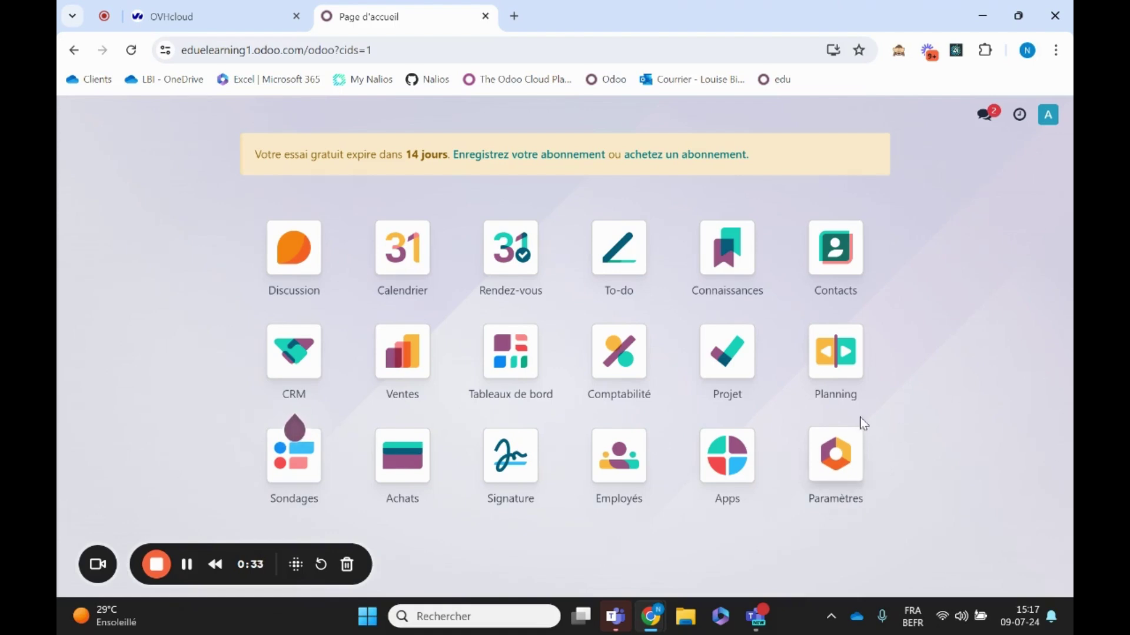
Step: In Comptabilité, set the Banque journal's statement source to Synchronisation bancaire automatisée and return to the accounting dashboard
left_click(619, 353)
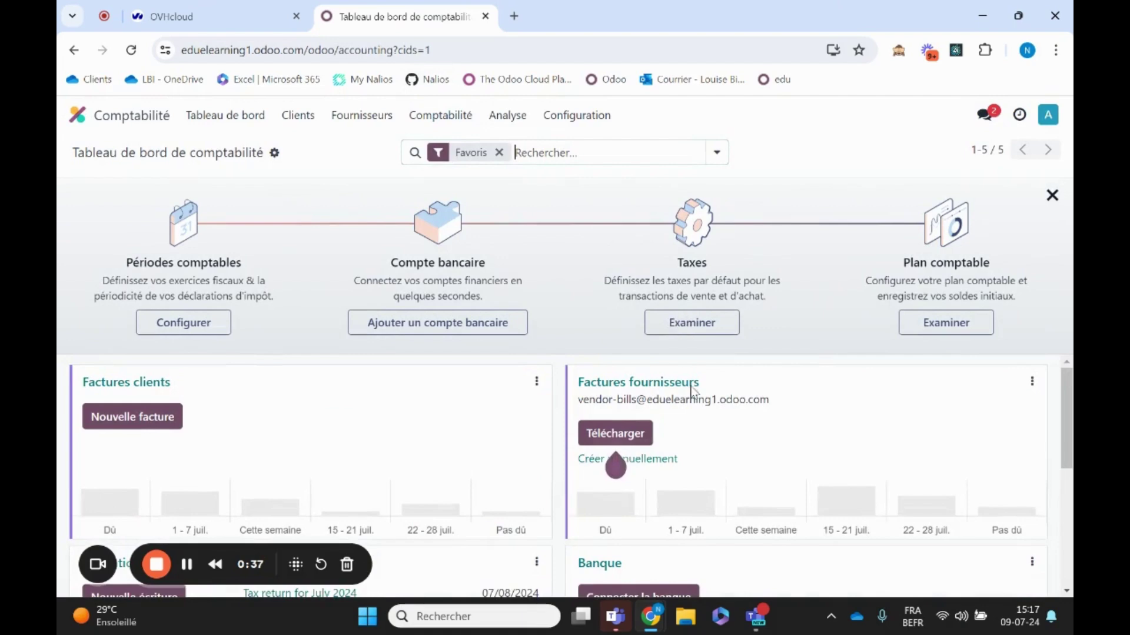
scroll(688, 471, "down", 3)
scroll(637, 446, "down", 2)
scroll(615, 456, "up", 2)
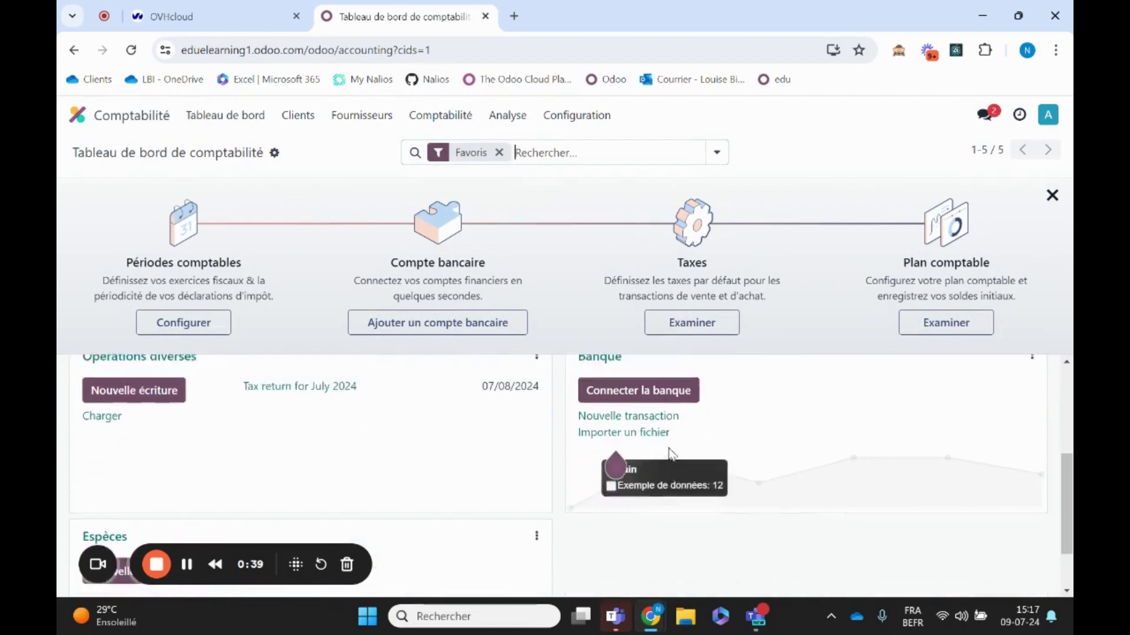
left_click(1032, 403)
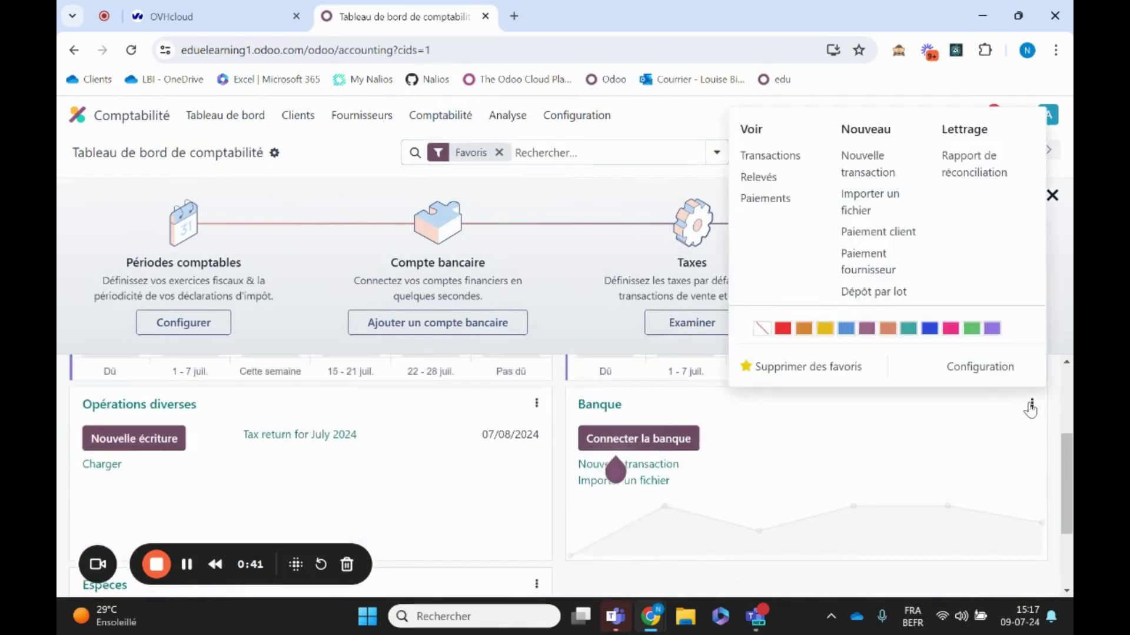
left_click(949, 360)
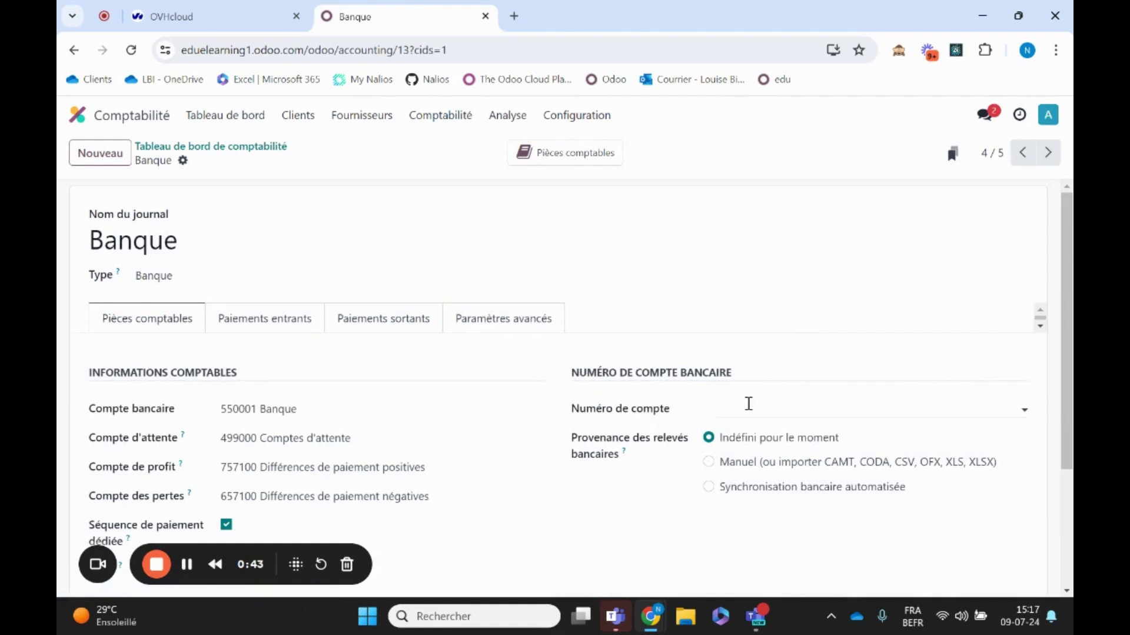
left_click(709, 488)
left_click(303, 164)
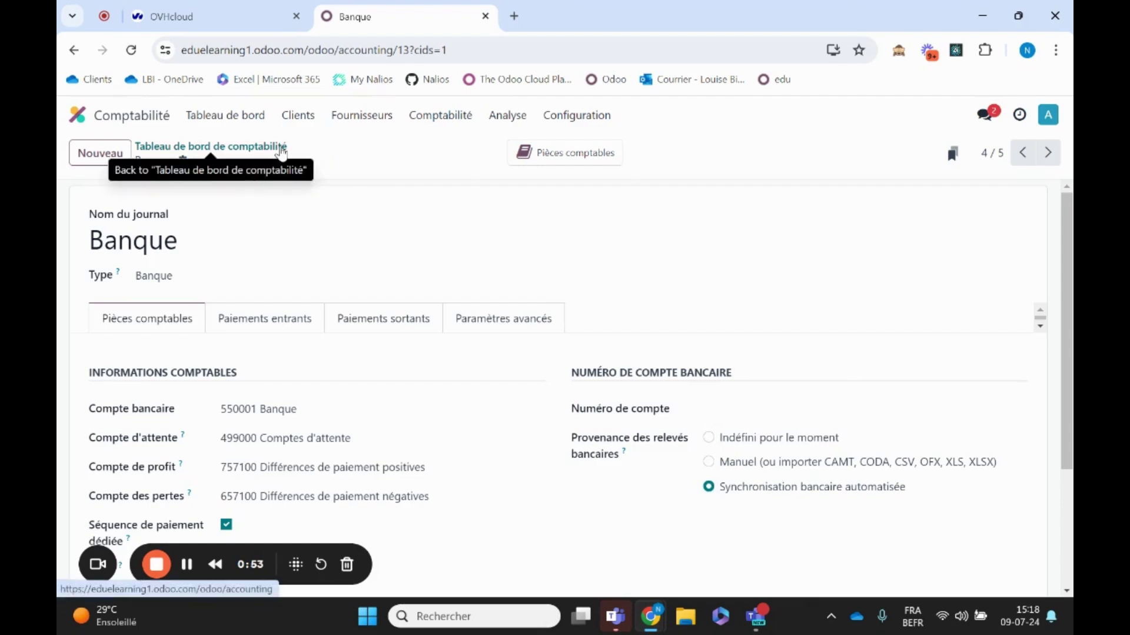
left_click(280, 147)
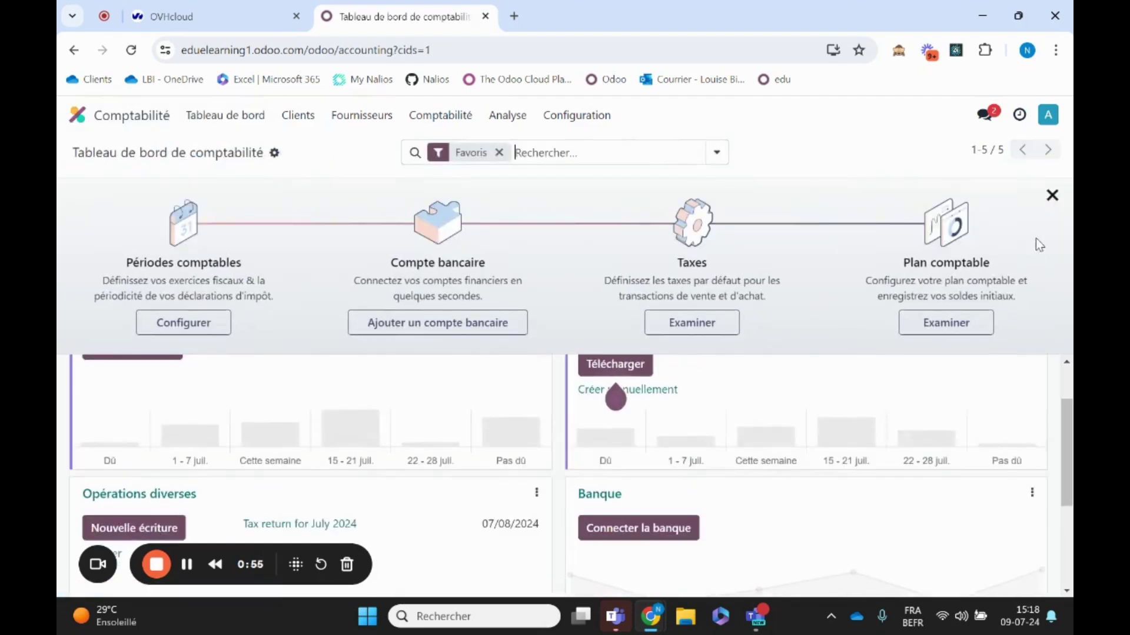
Step: Dismiss the onboarding banner on the accounting dashboard
left_click(1052, 196)
left_click(429, 243)
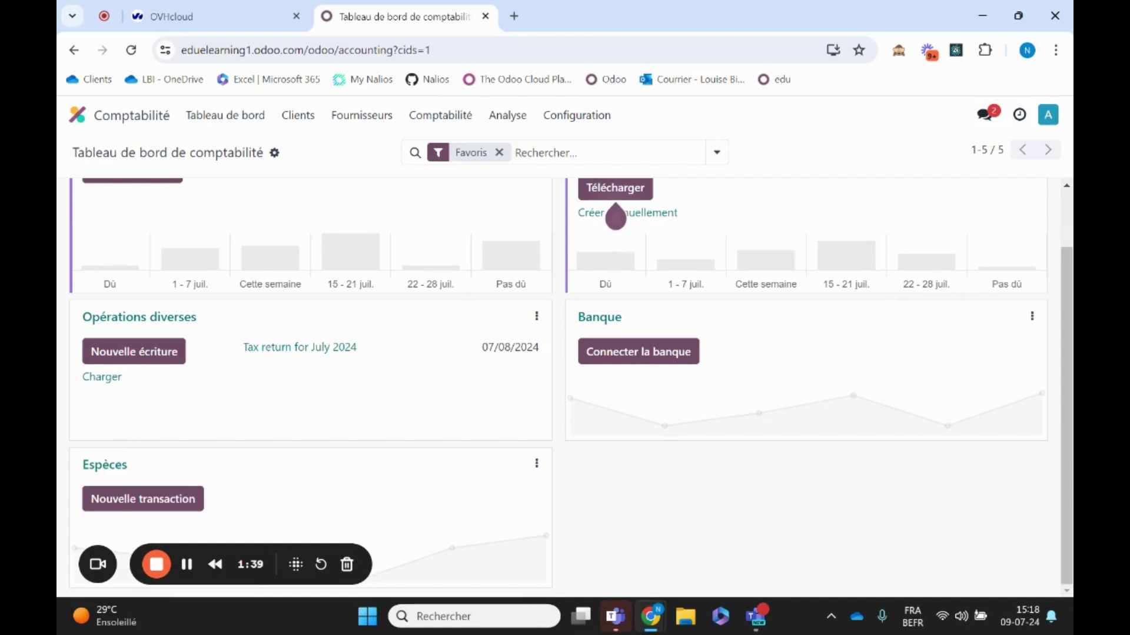
Step: Reopen Comptabilité from the home page and set the Date de clôture des pièces comptables to 31/12/2023 in the lock dates
left_click(71, 116)
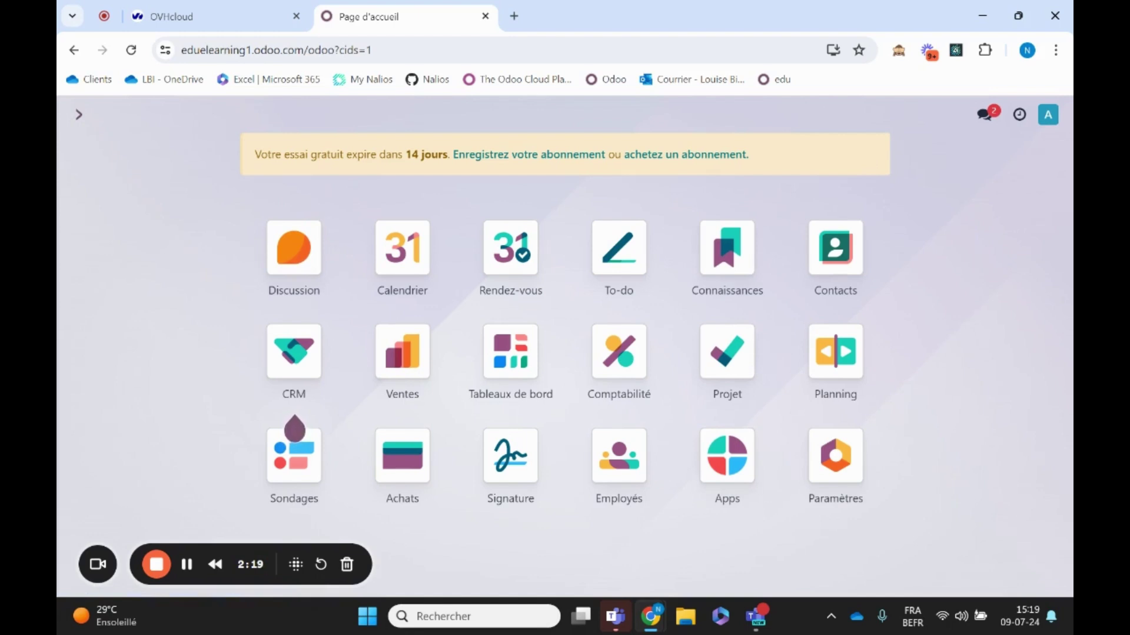
left_click(609, 350)
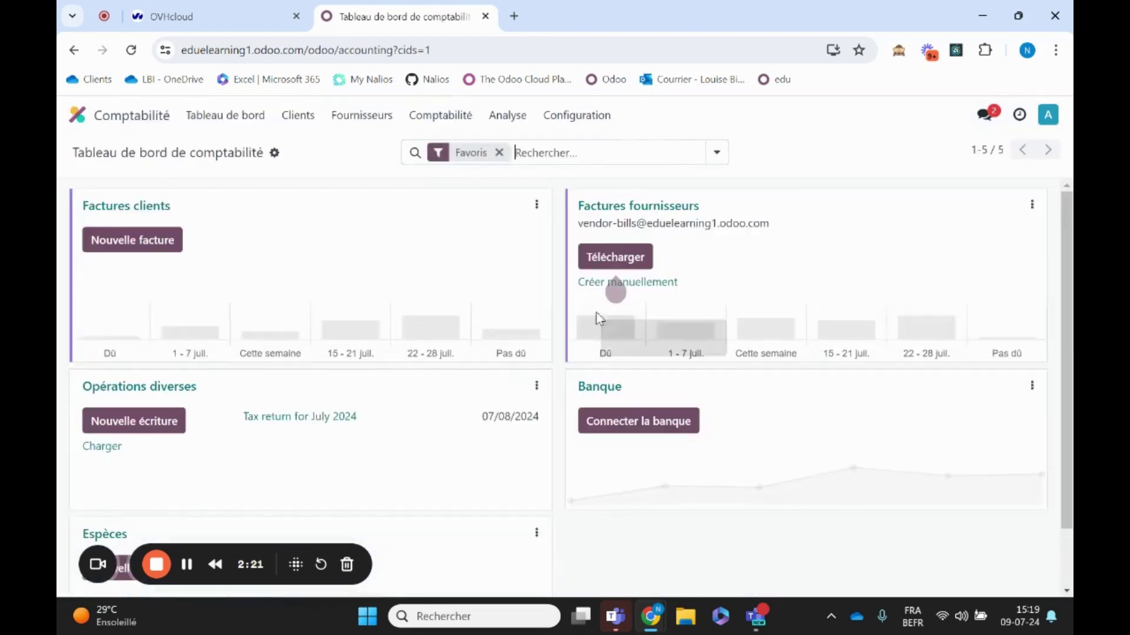
left_click(440, 115)
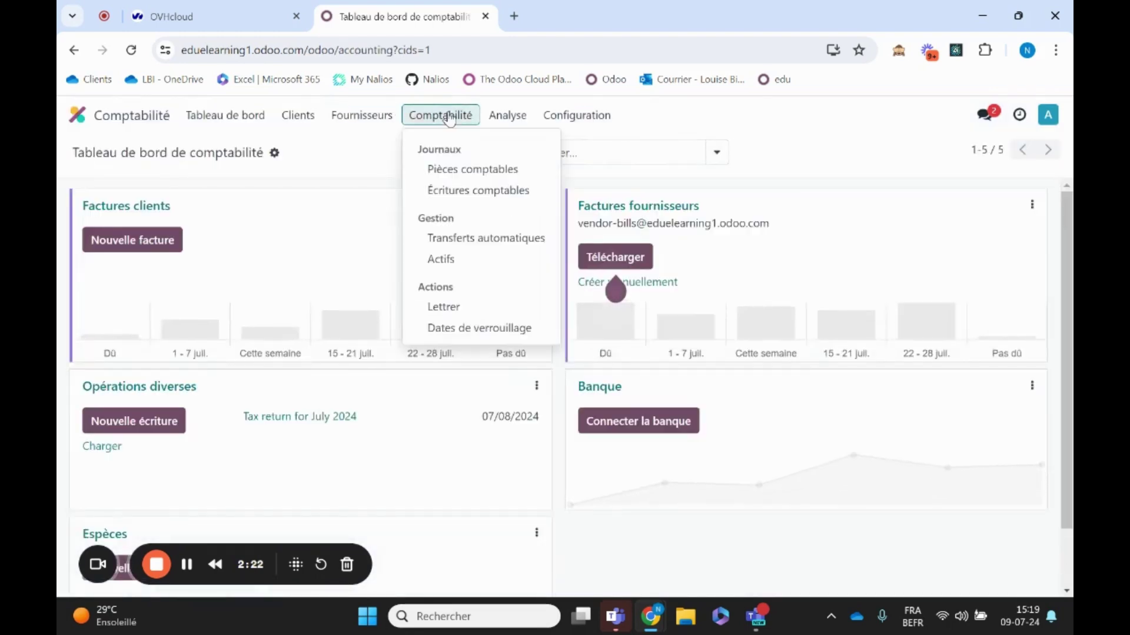
left_click(481, 328)
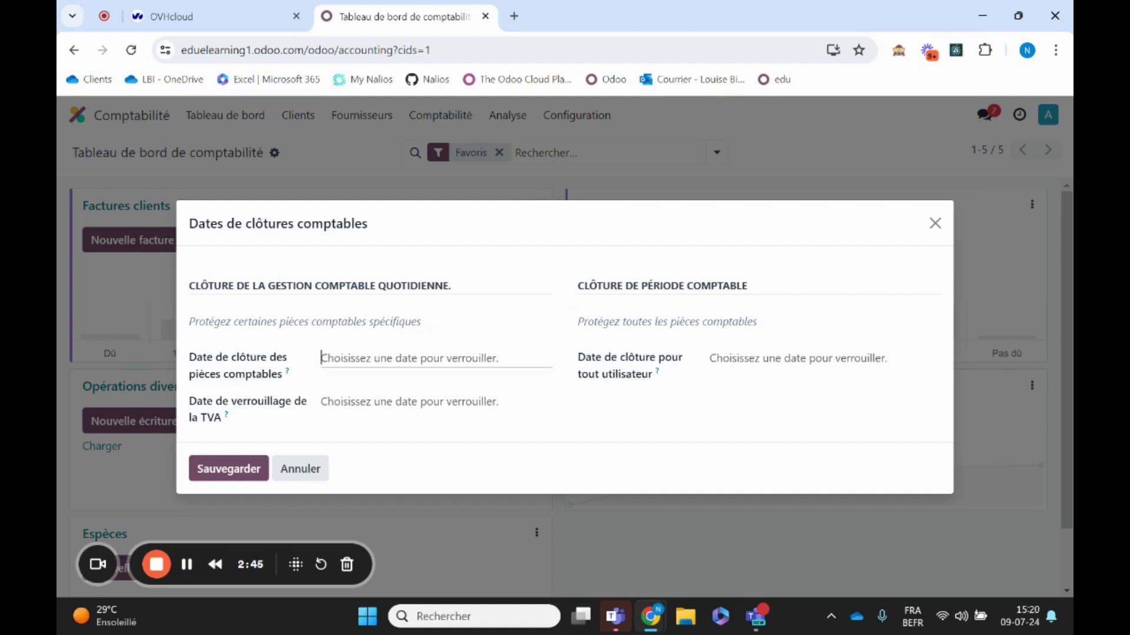
left_click(344, 363)
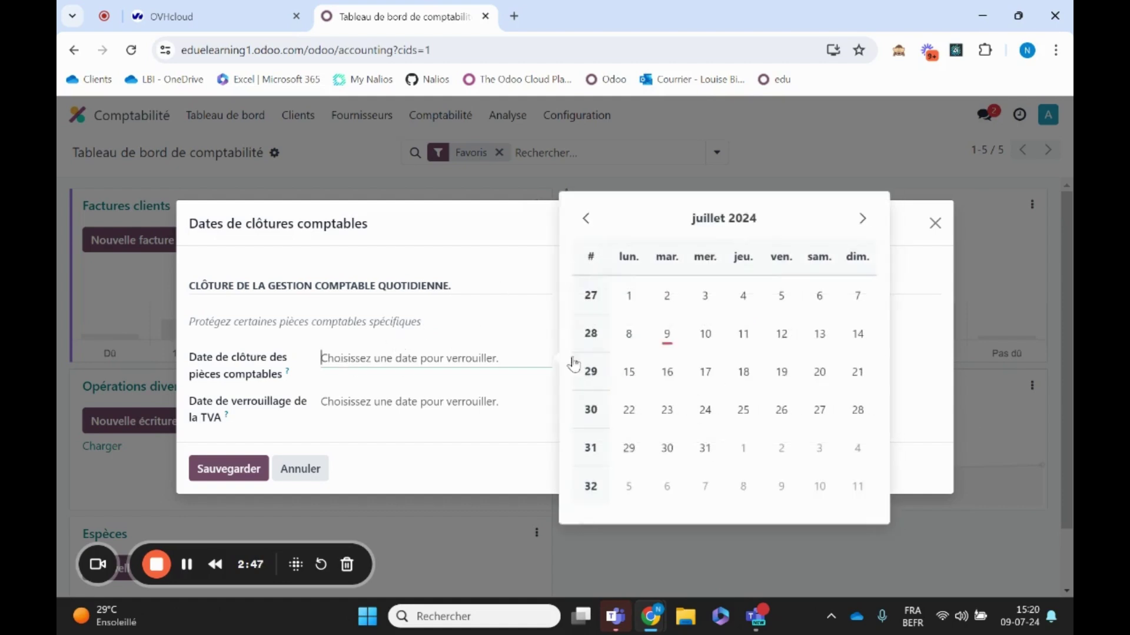
left_click(596, 222)
left_click(597, 223)
left_click(596, 222)
left_click(597, 224)
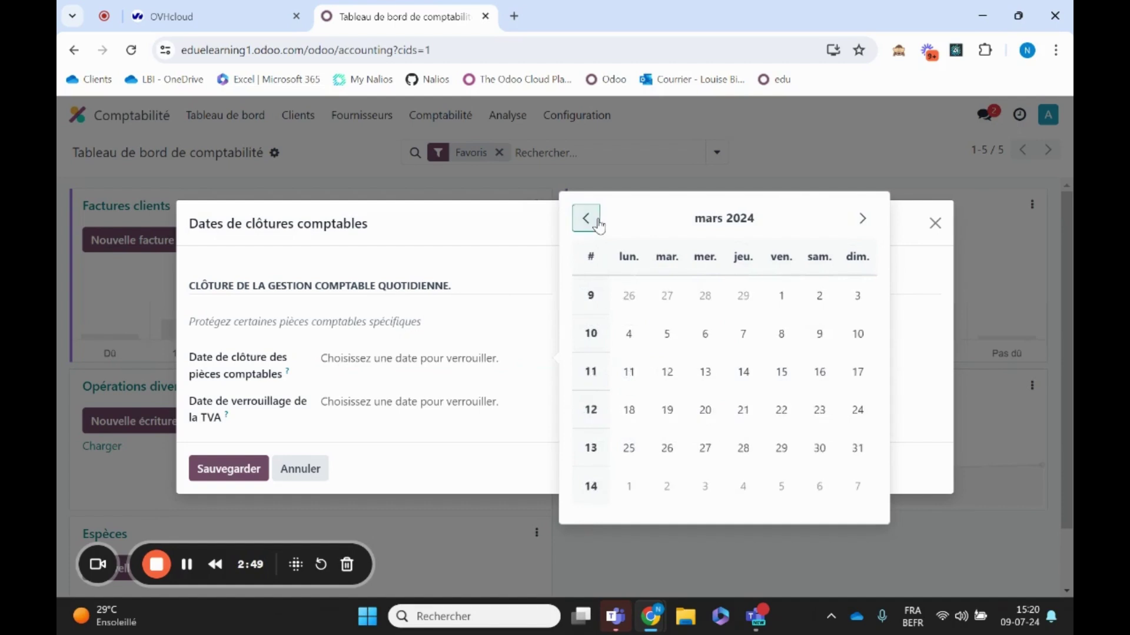
left_click(598, 224)
left_click(596, 222)
left_click(596, 222)
left_click(597, 222)
left_click(862, 219)
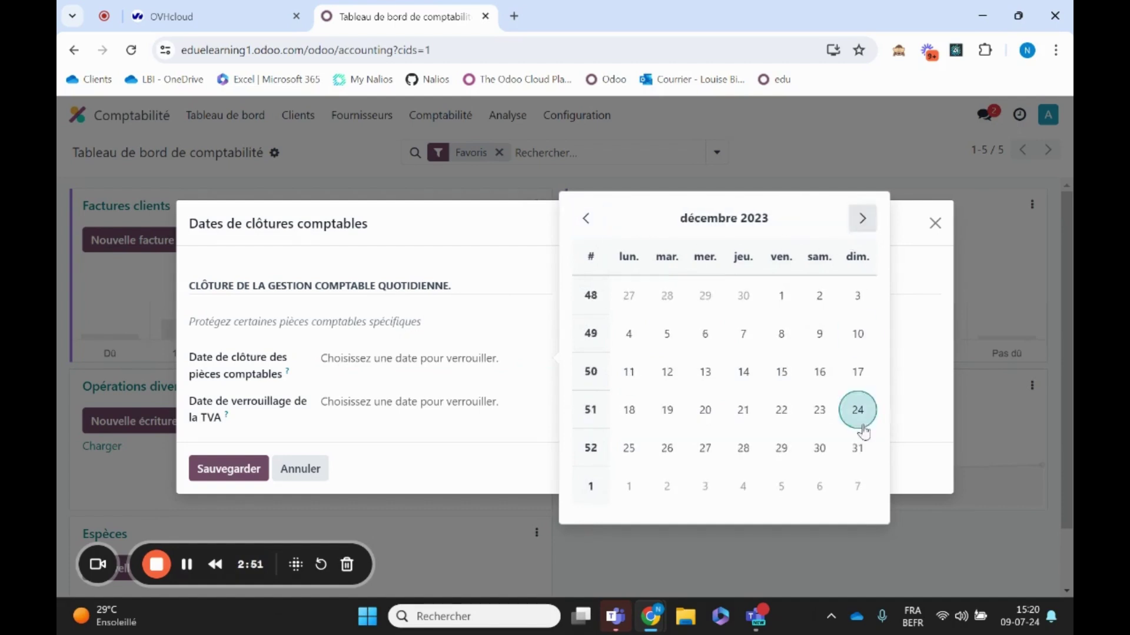
left_click(858, 449)
Step: Set the Date de verrouillage de la TVA to 31/12/2023 and save the accounting lock dates
left_click(377, 401)
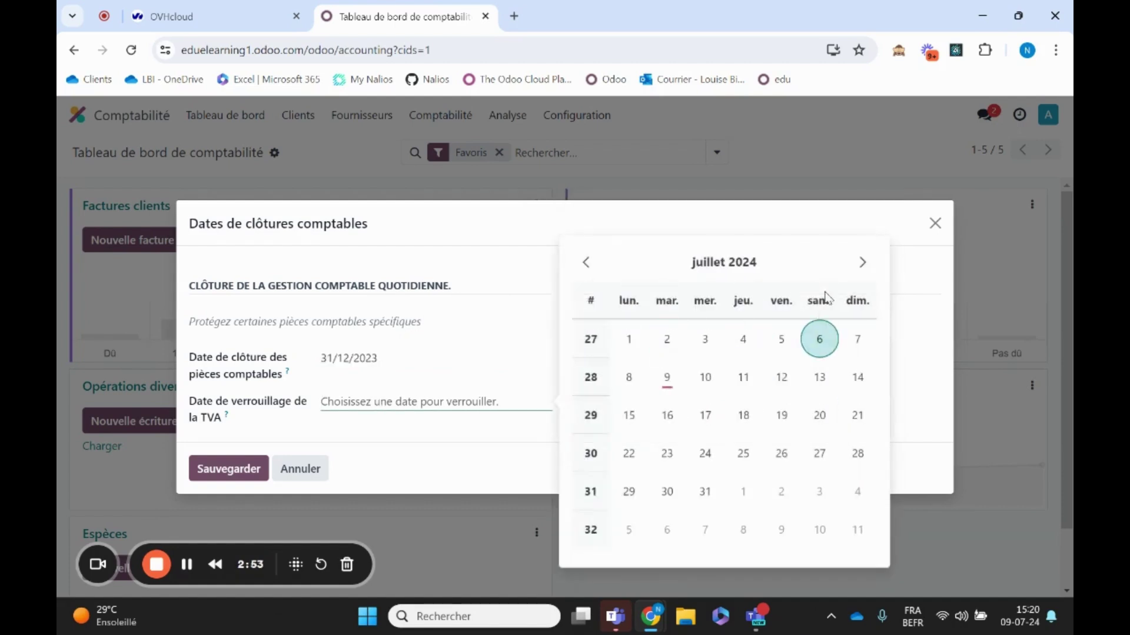
left_click(584, 263)
left_click(584, 263)
left_click(584, 262)
left_click(584, 262)
left_click(585, 262)
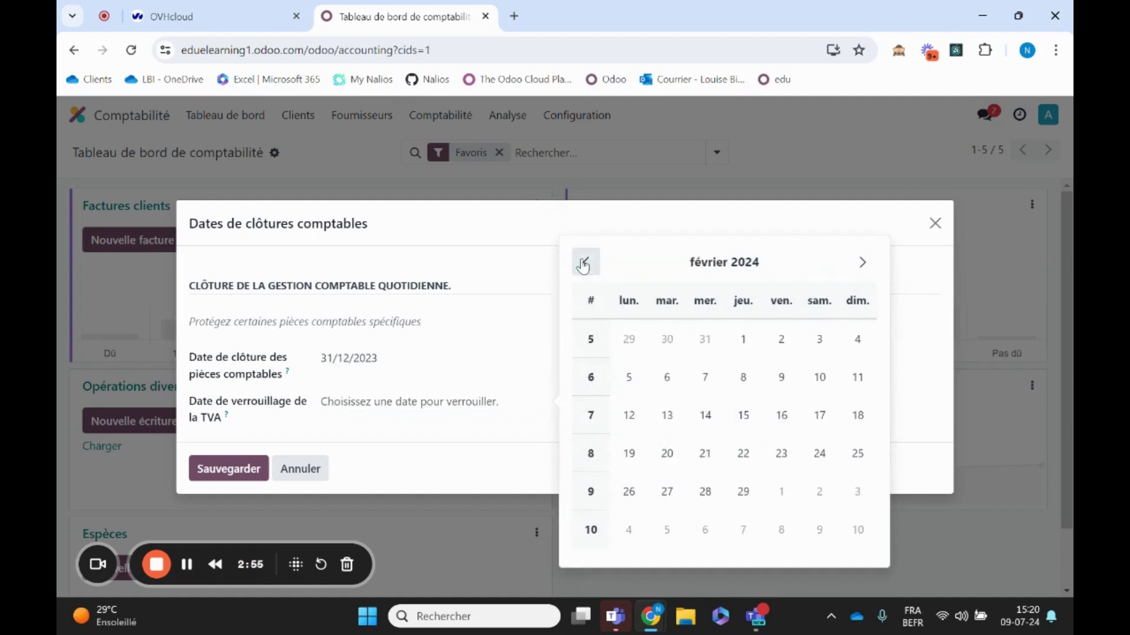
left_click(584, 263)
left_click(584, 262)
left_click(584, 263)
left_click(862, 262)
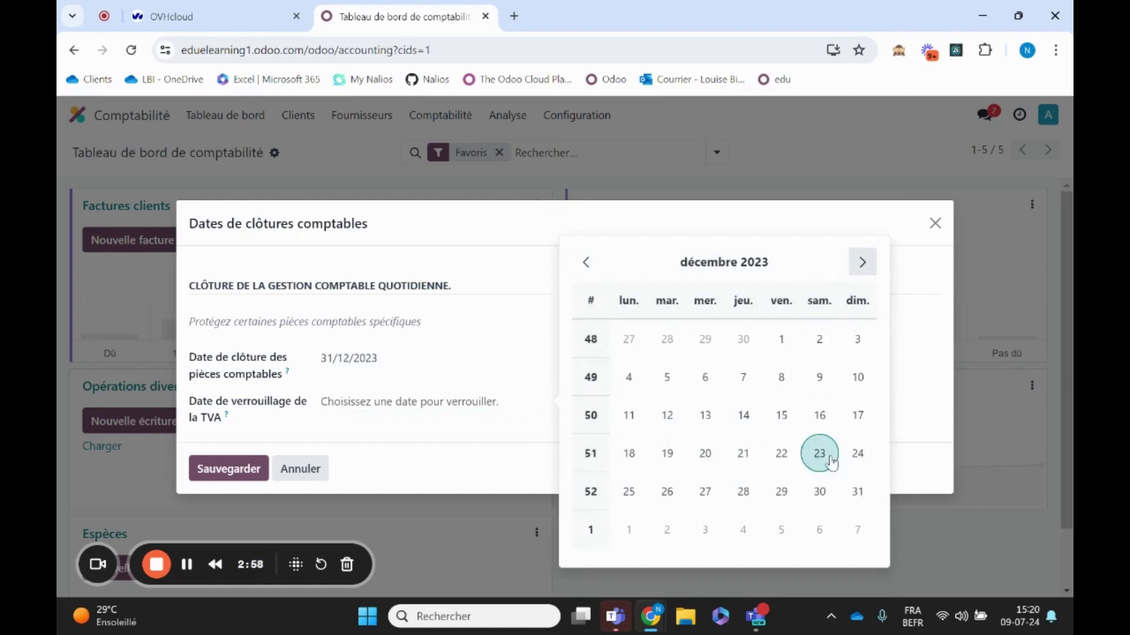
left_click(858, 491)
left_click(247, 474)
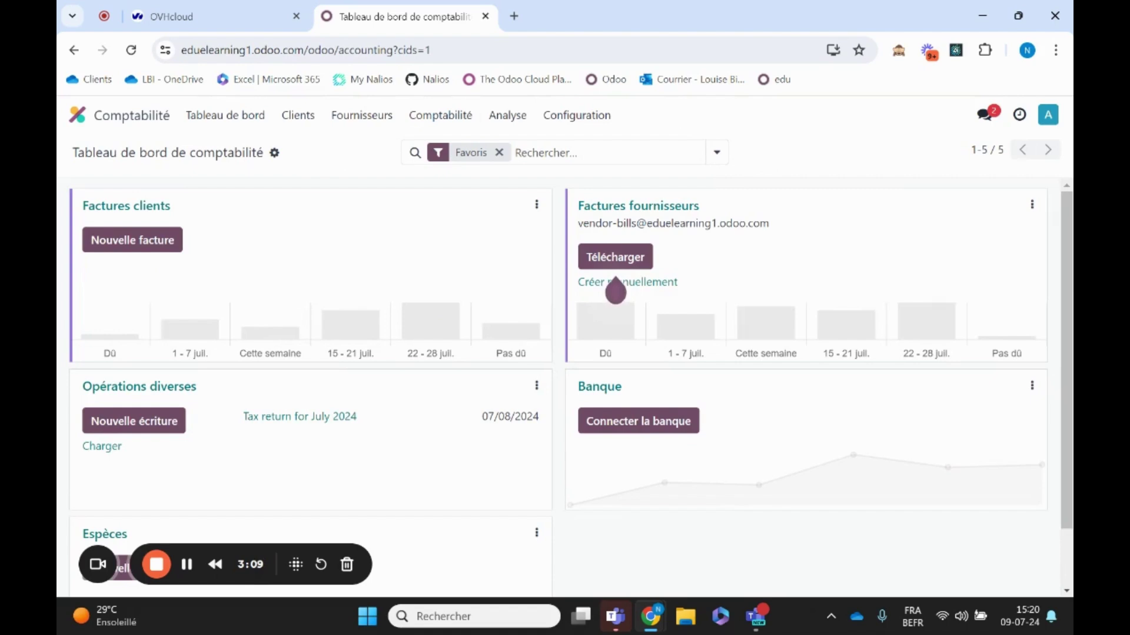
Step: Start adding a bank account, choosing BNP Paribas Fortis with Saltedge (Gratuit) as the synchronisation provider
left_click(579, 118)
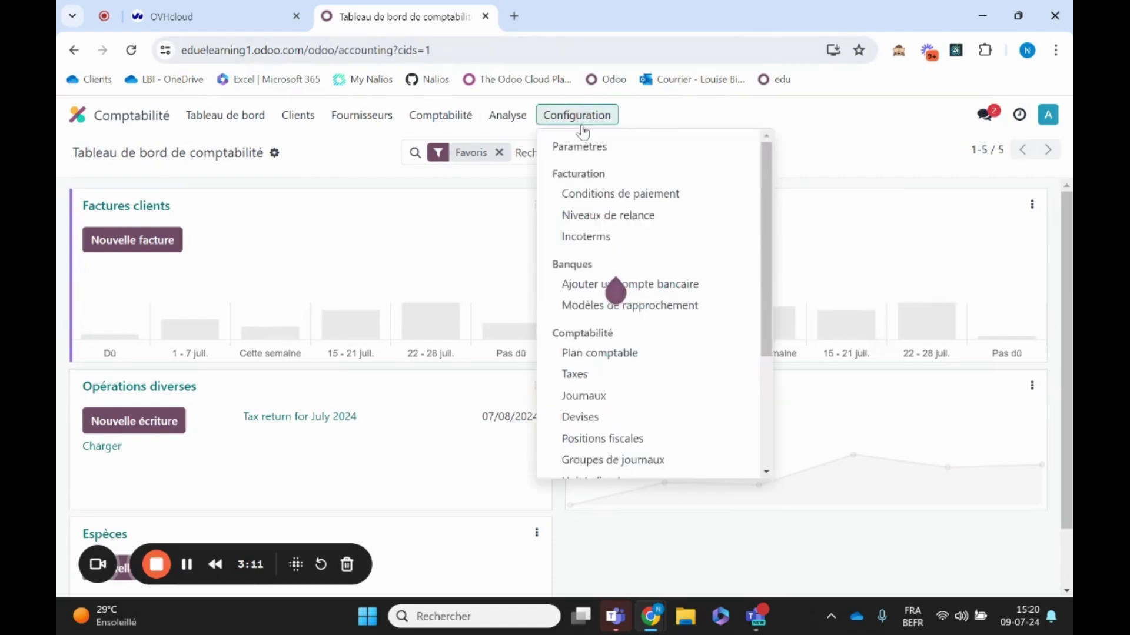
left_click(588, 291)
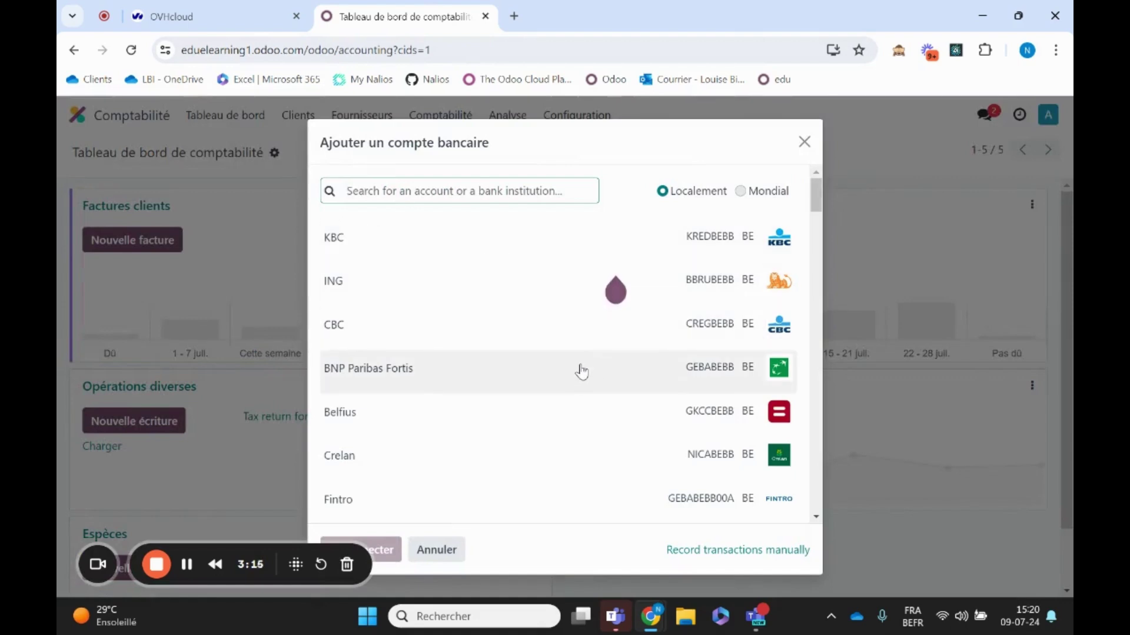
left_click(502, 375)
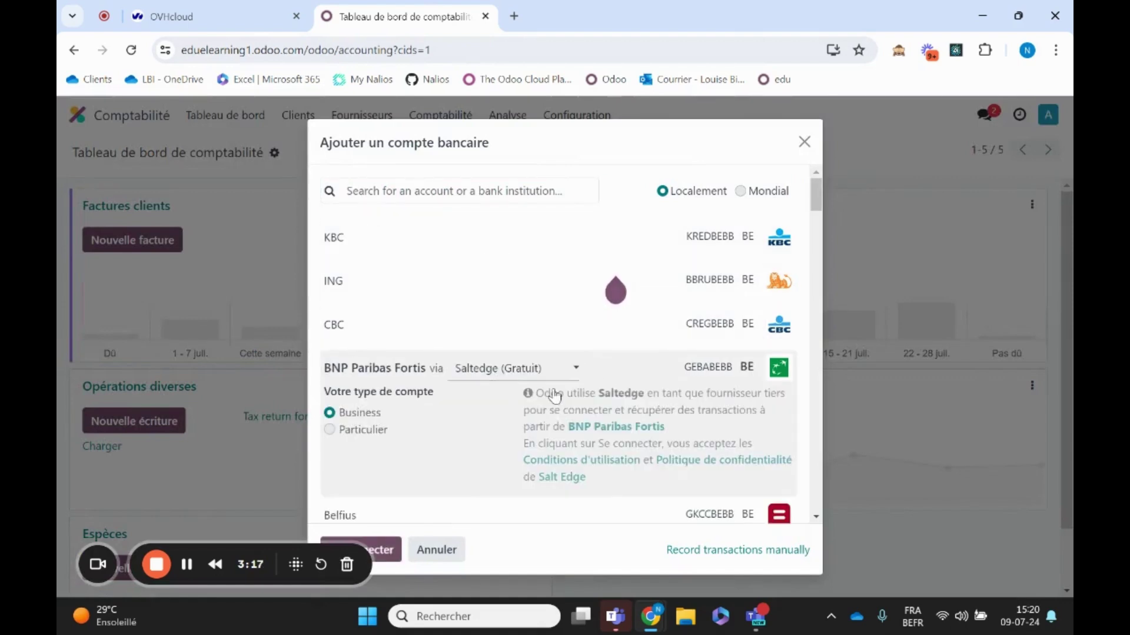
scroll(412, 382, "down", 1)
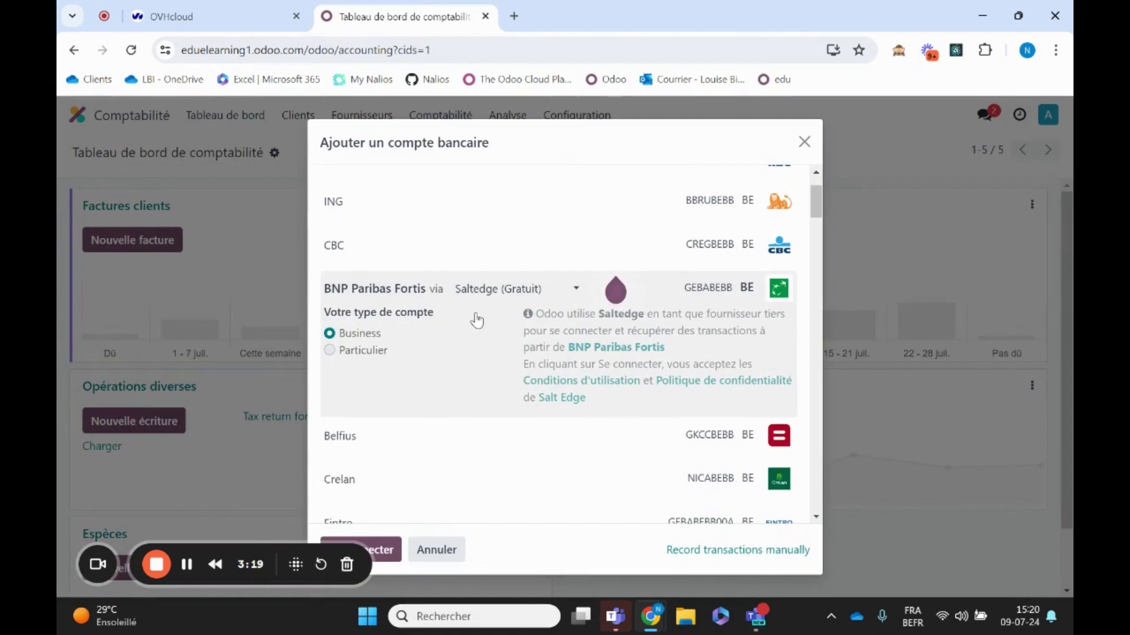
left_click(515, 290)
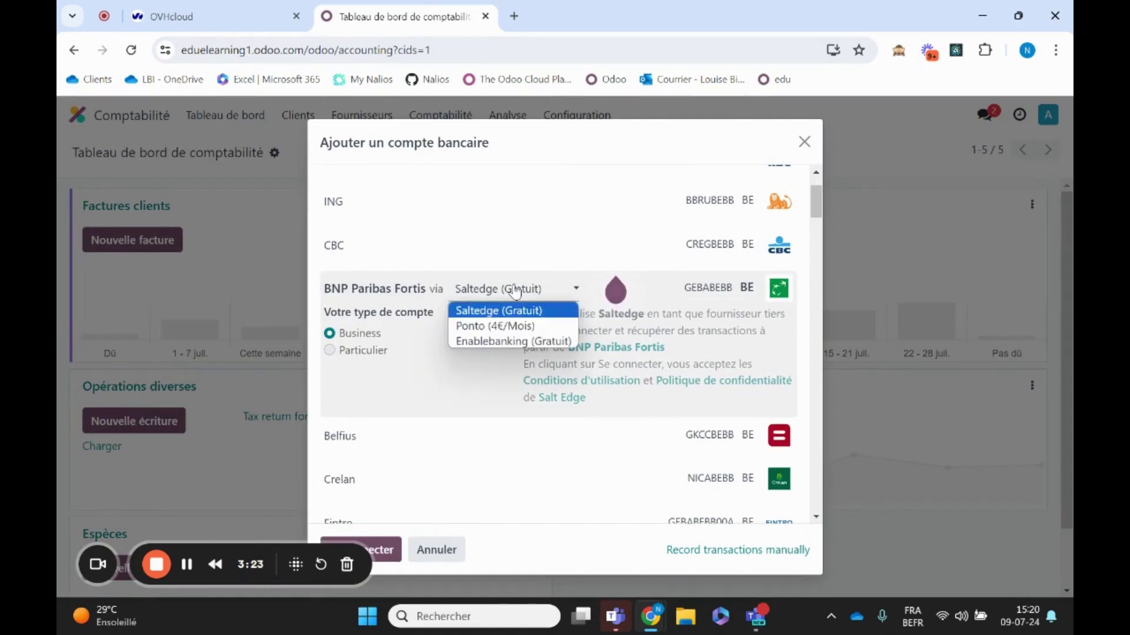
left_click(493, 317)
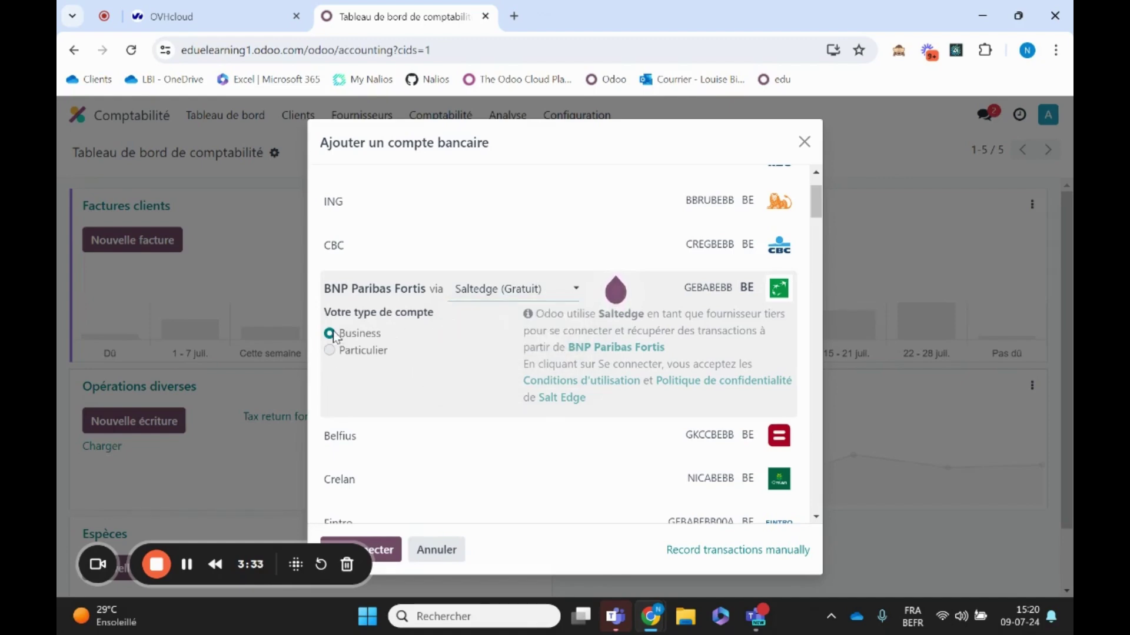
Step: Set the account type to Particulier and start the connection to BNP Paribas Fortis
left_click(330, 351)
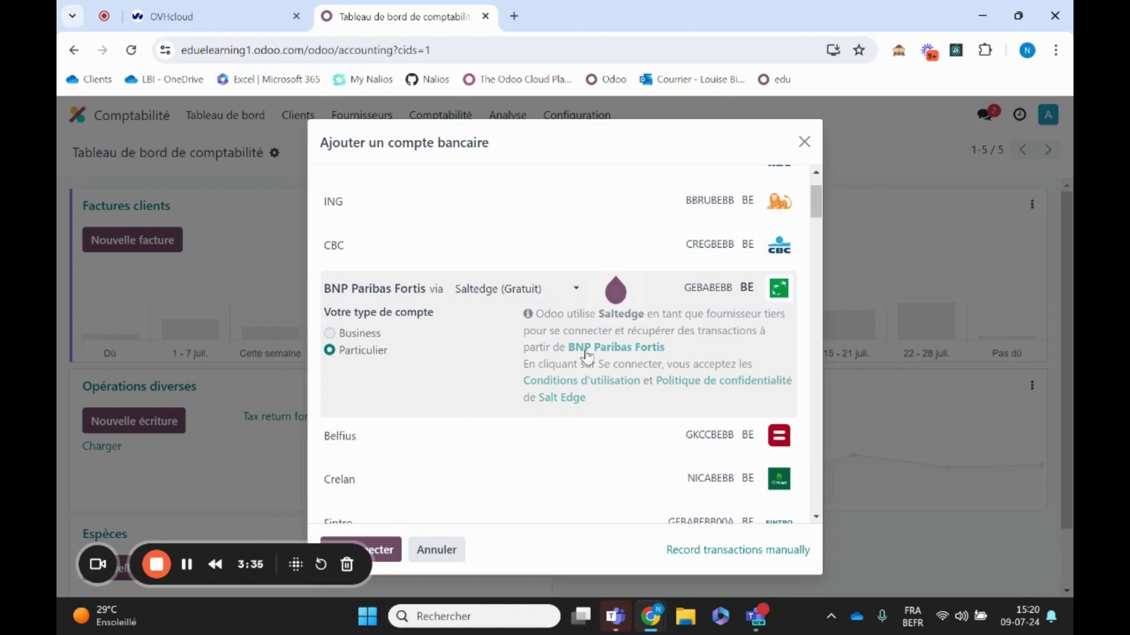
scroll(453, 481, "down", 3)
left_click(384, 549)
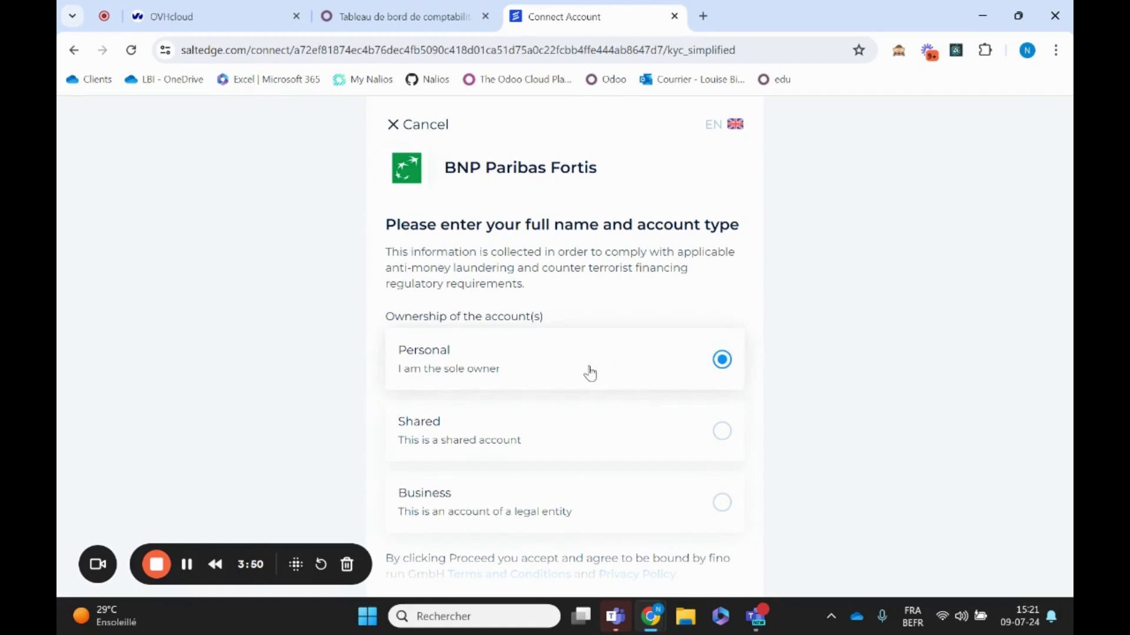
Step: Proceed through the account ownership form with the Personal option selected
scroll(469, 272, "down", 1)
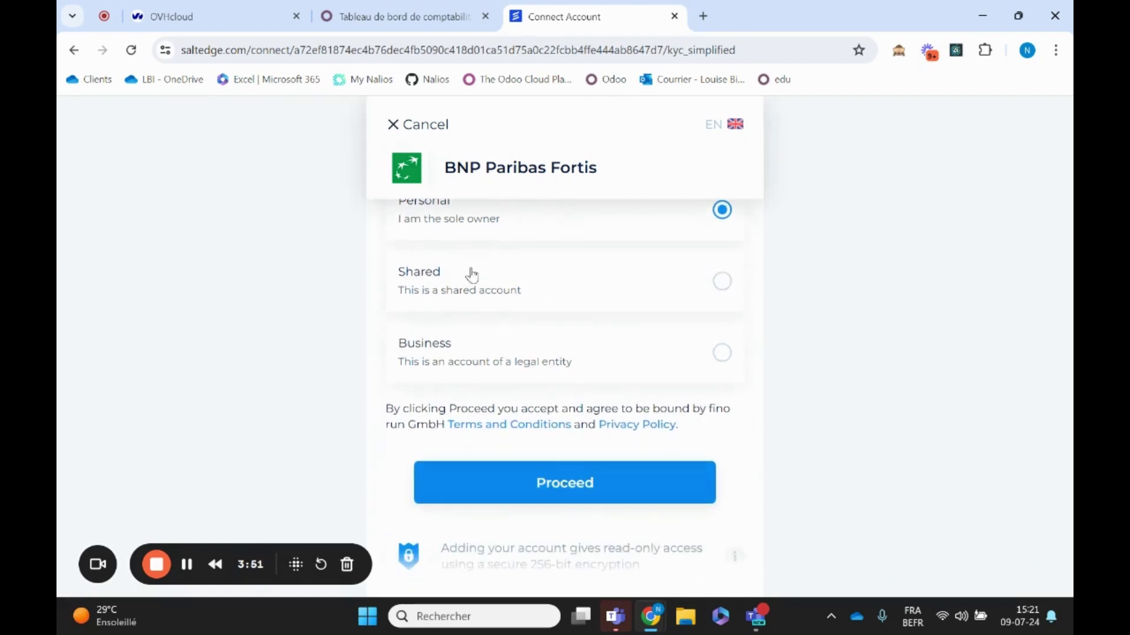
scroll(469, 270, "up", 2)
scroll(535, 328, "down", 1)
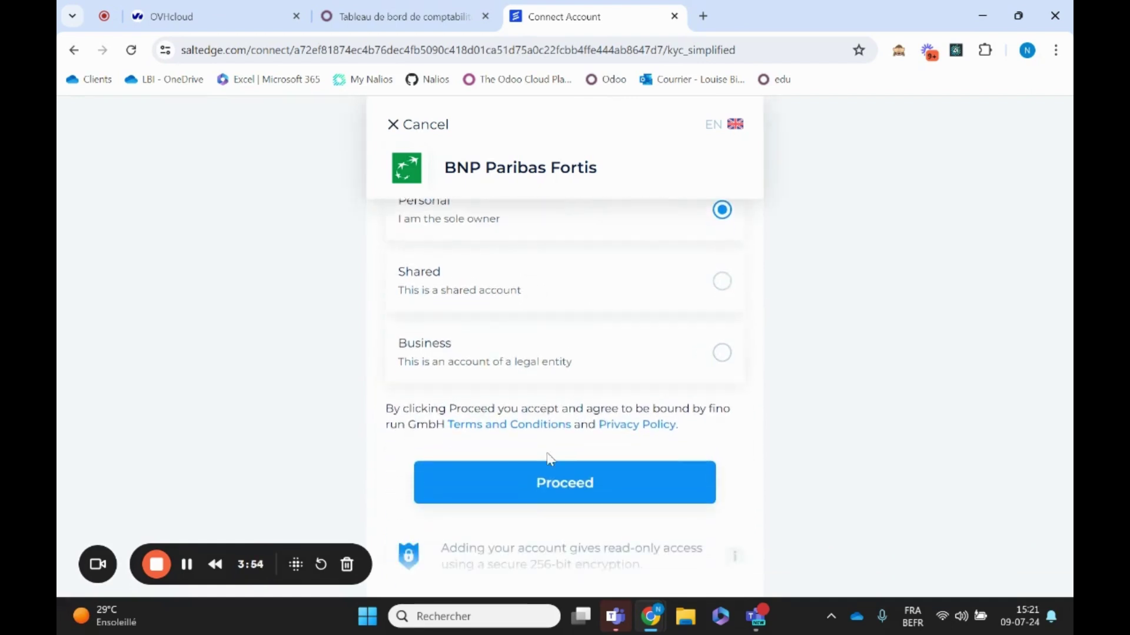
left_click(545, 490)
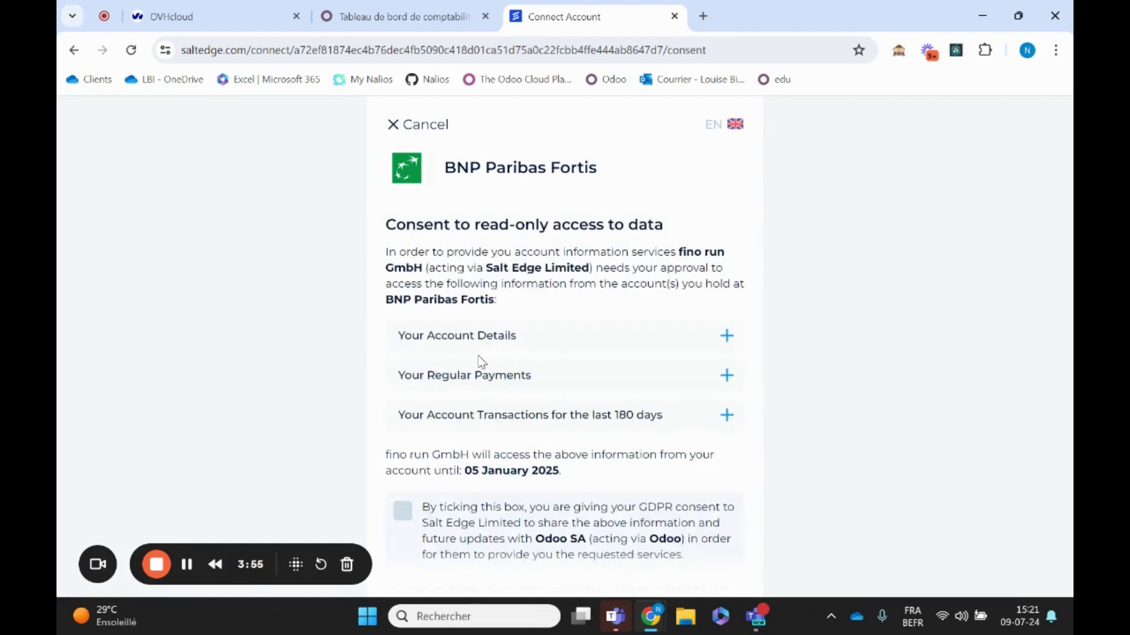
Step: Give the GDPR consent for sharing the account information with Odoo SA and confirm the read-only data access
scroll(481, 361, "down", 1)
left_click(402, 431)
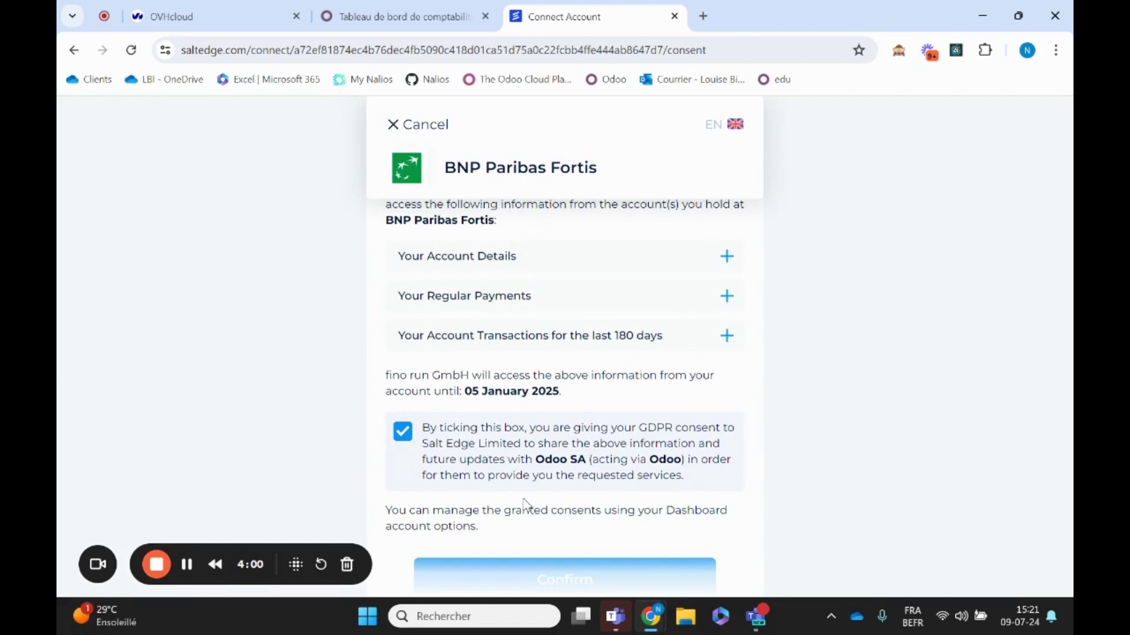
scroll(622, 492, "down", 2)
left_click(555, 477)
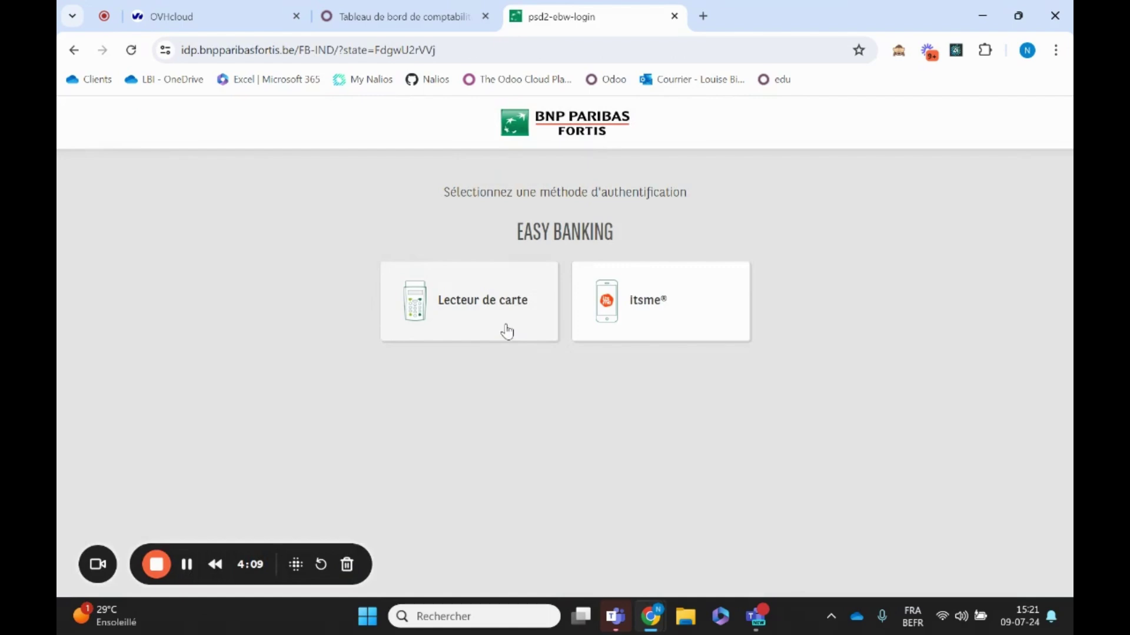
Step: Authenticate with itsme, select the listed Hello4You bank account for data sharing and confirm
left_click(653, 326)
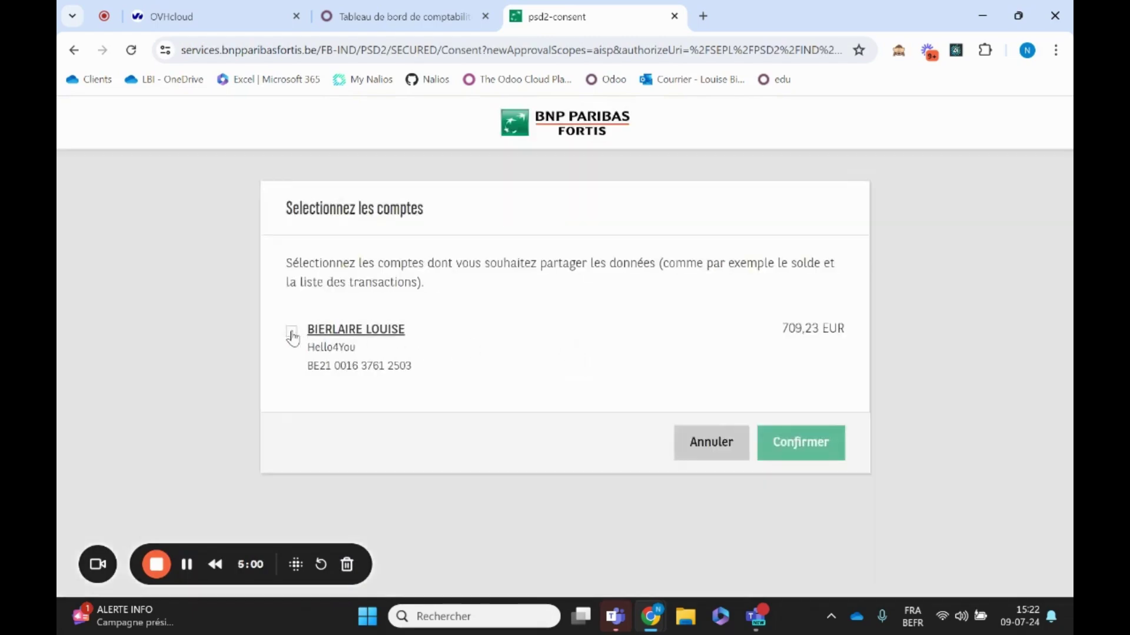
left_click(292, 333)
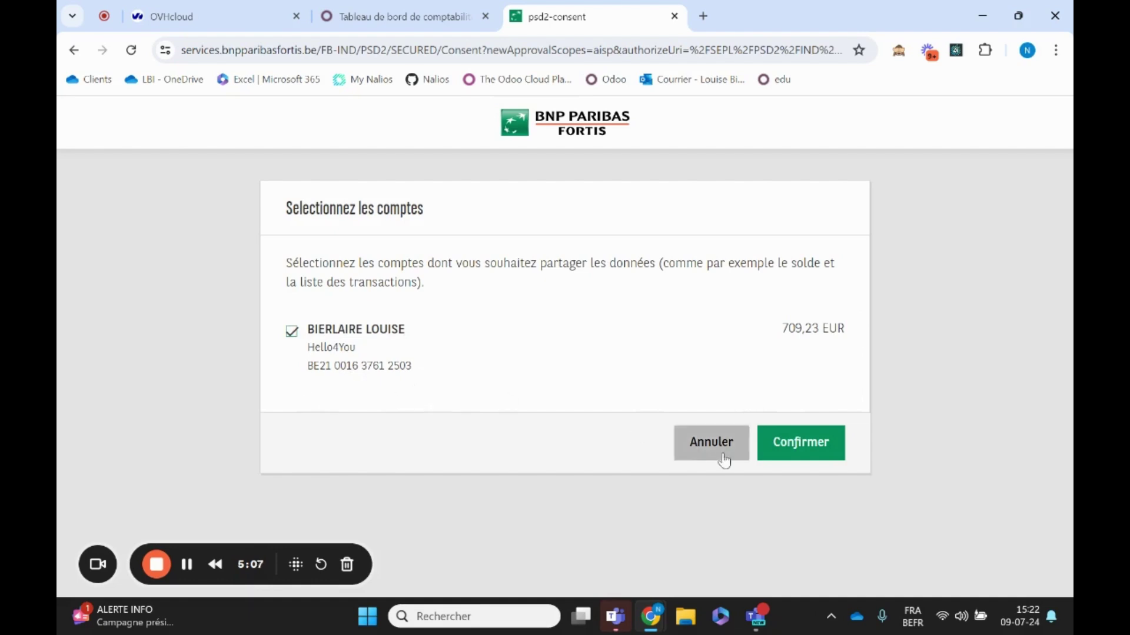
left_click(799, 458)
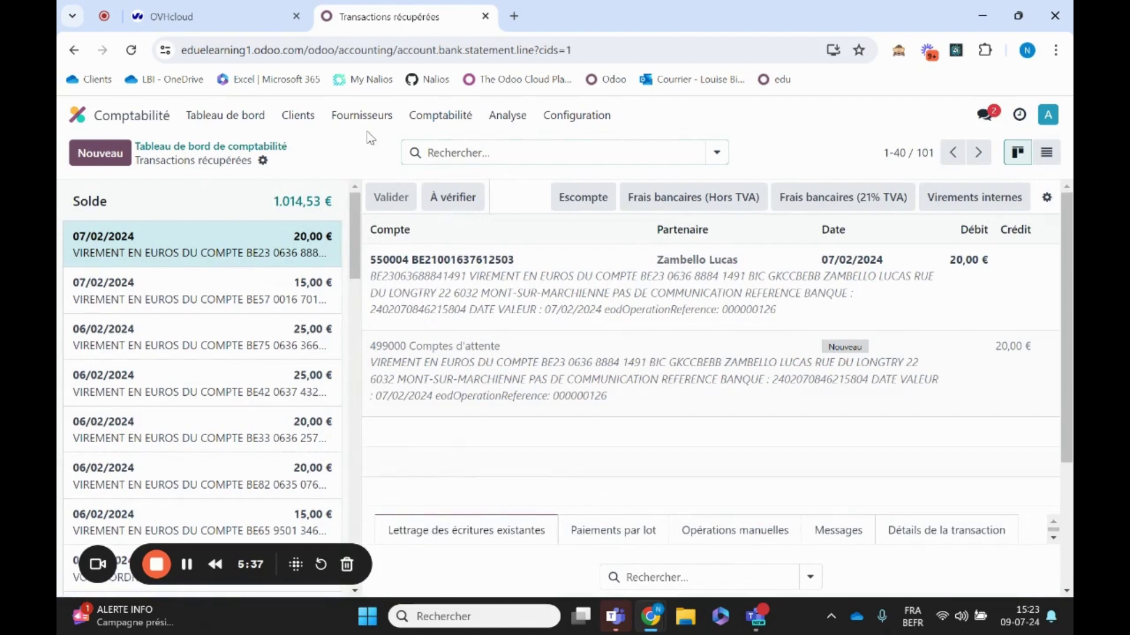
Step: Return to the accounting dashboard and view the newly connected bank account's journal
left_click(222, 115)
scroll(338, 283, "down", 2)
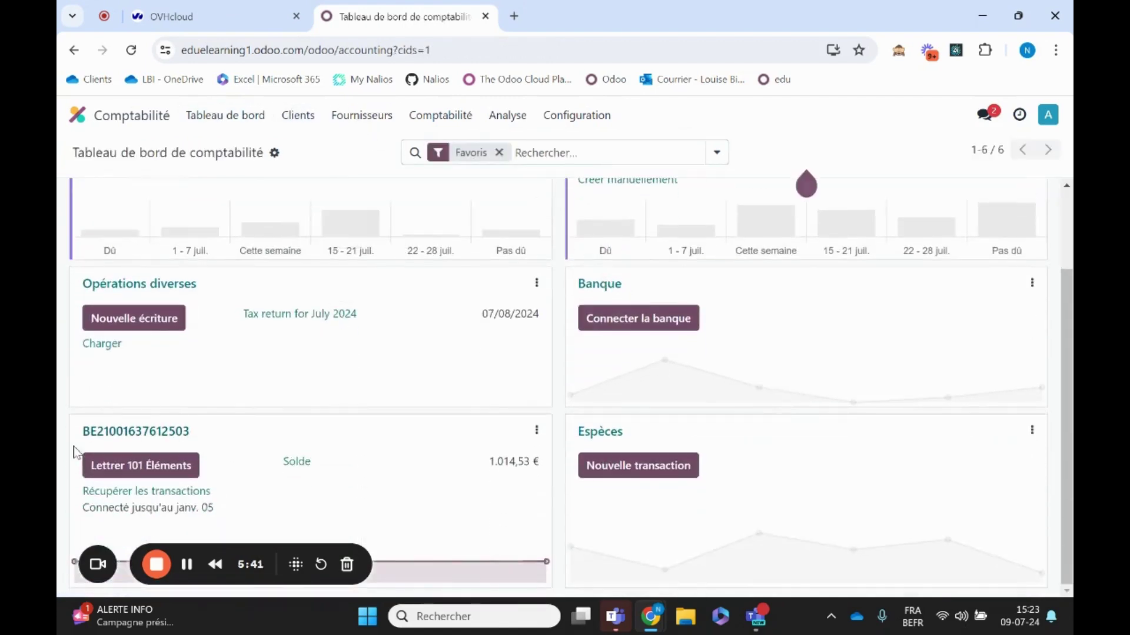
Step: Rename the newly connected bank account's journal to Banque LBI, save it and return to the accounting dashboard
left_click(537, 431)
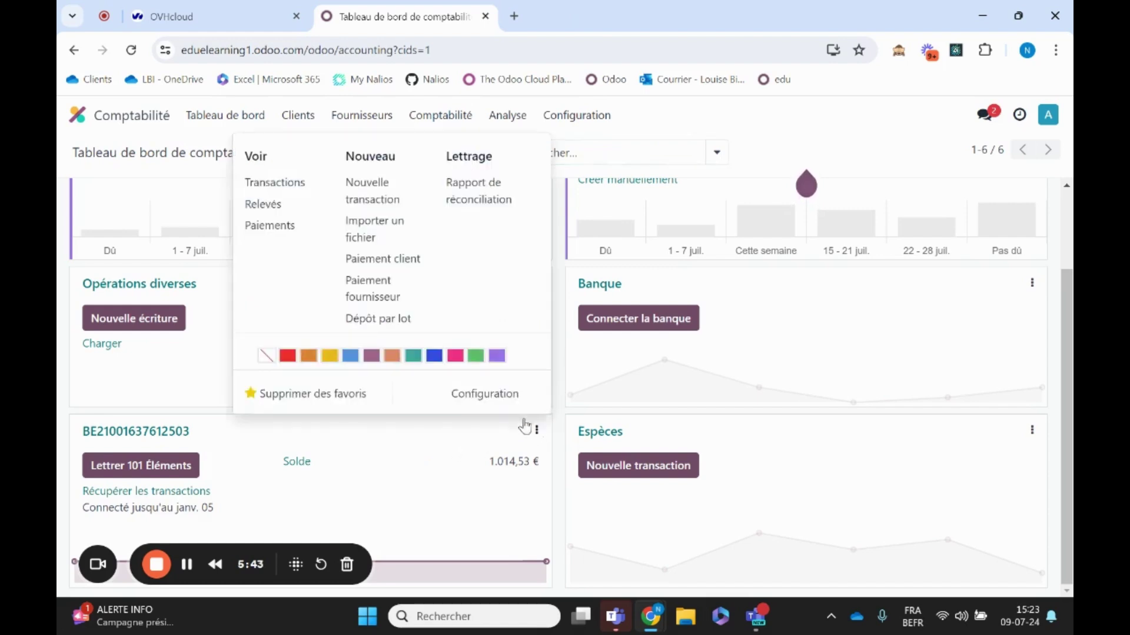
left_click(512, 396)
scroll(707, 347, "down", 1)
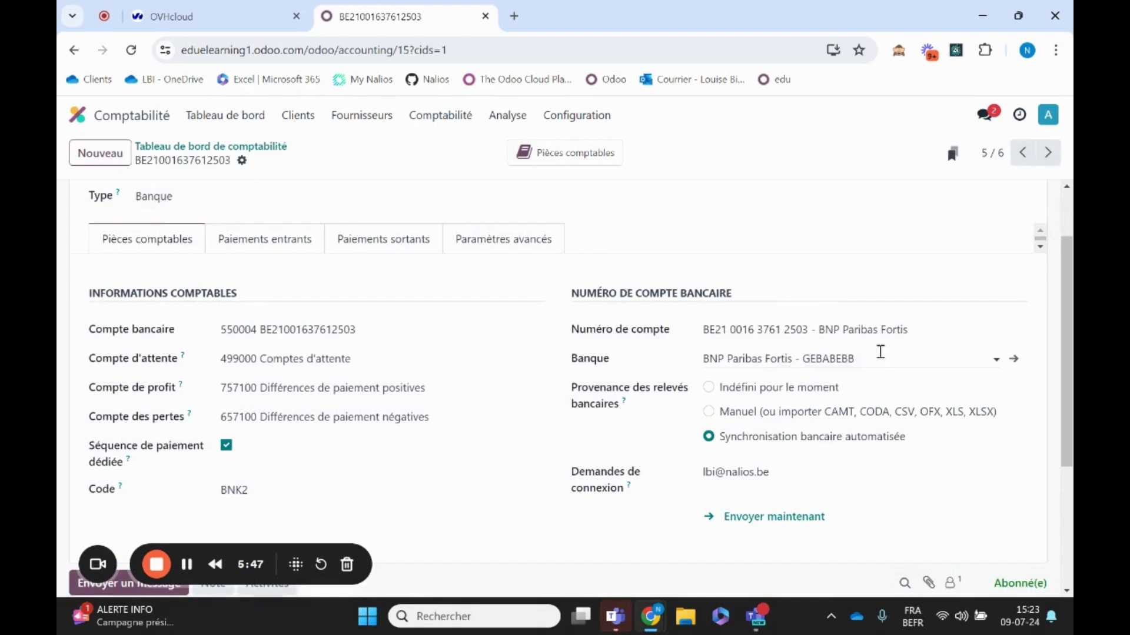
scroll(501, 471, "up", 1)
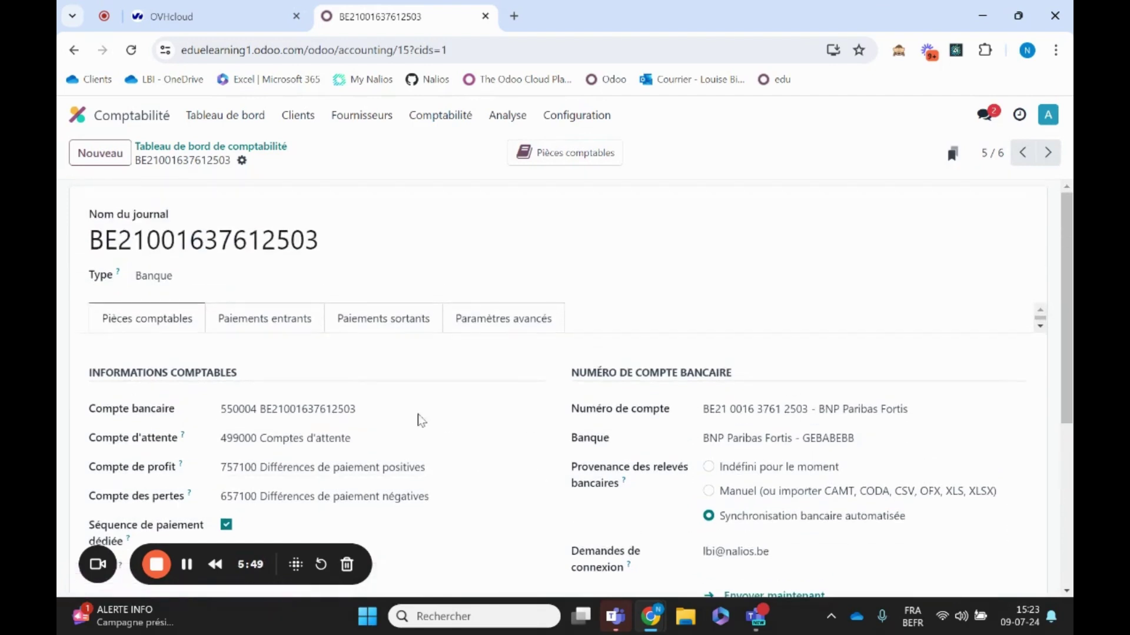
left_click_drag(365, 252, 79, 250)
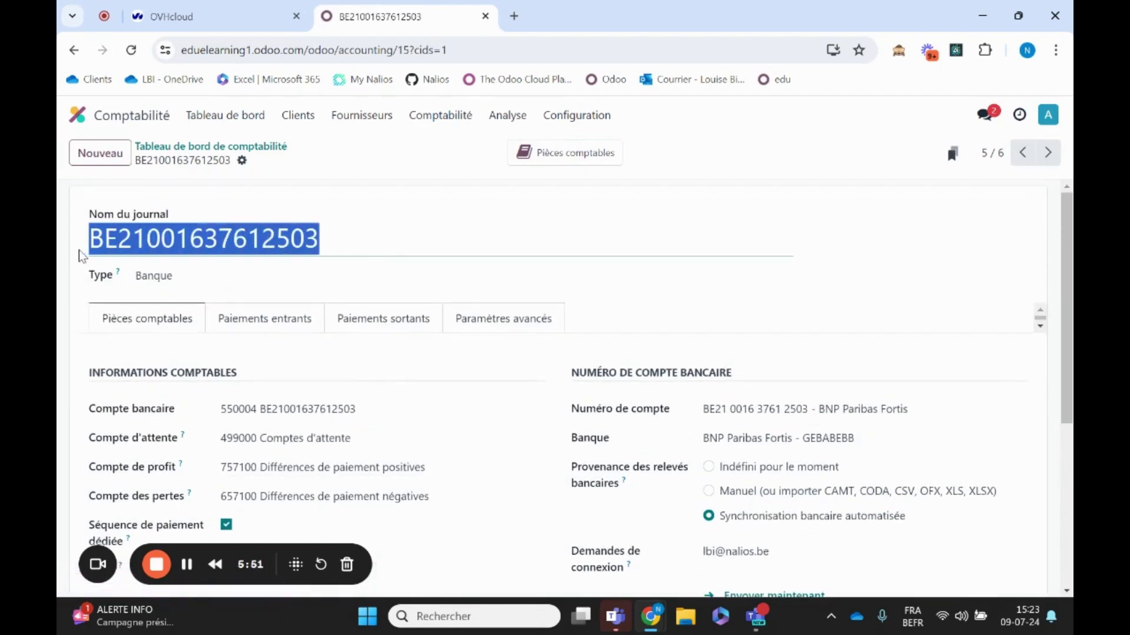
type("Banque LBI")
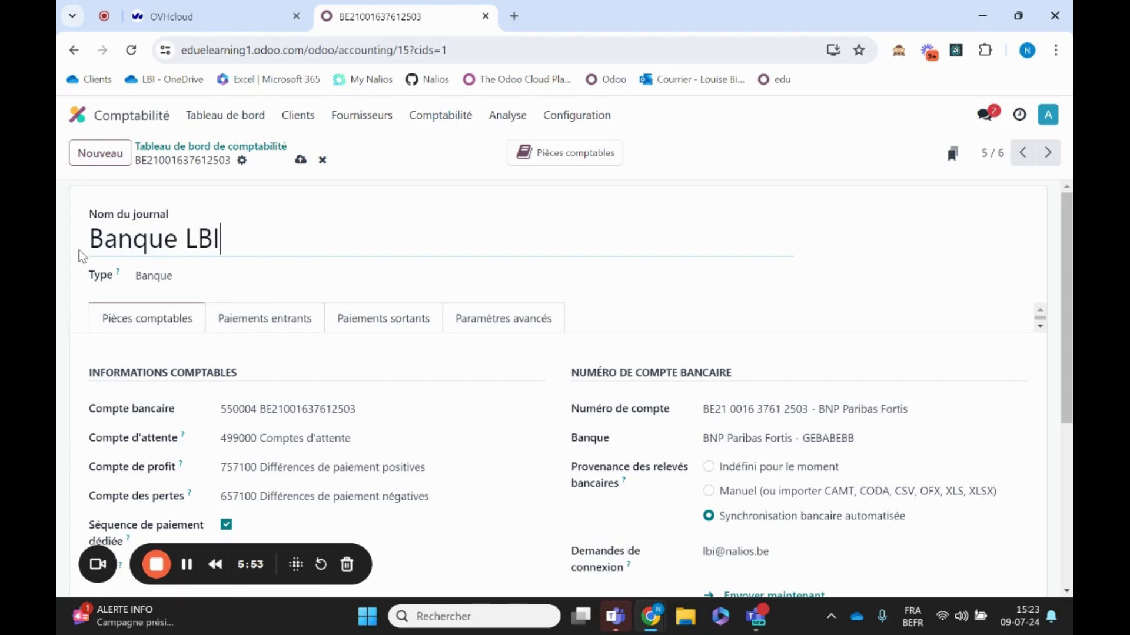
left_click(301, 159)
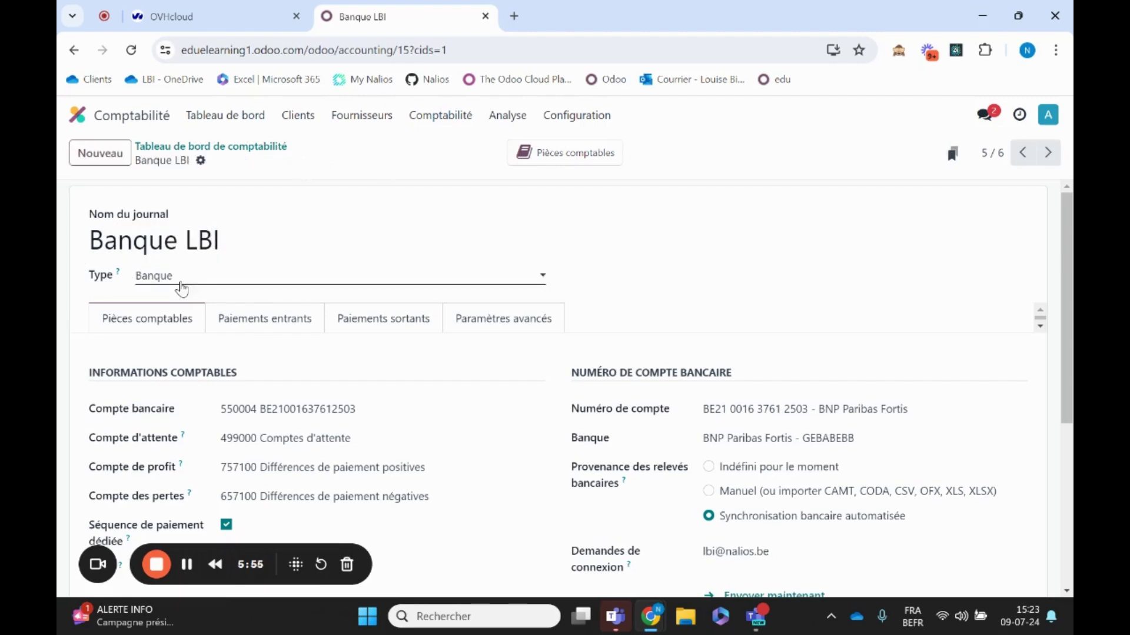
left_click(229, 146)
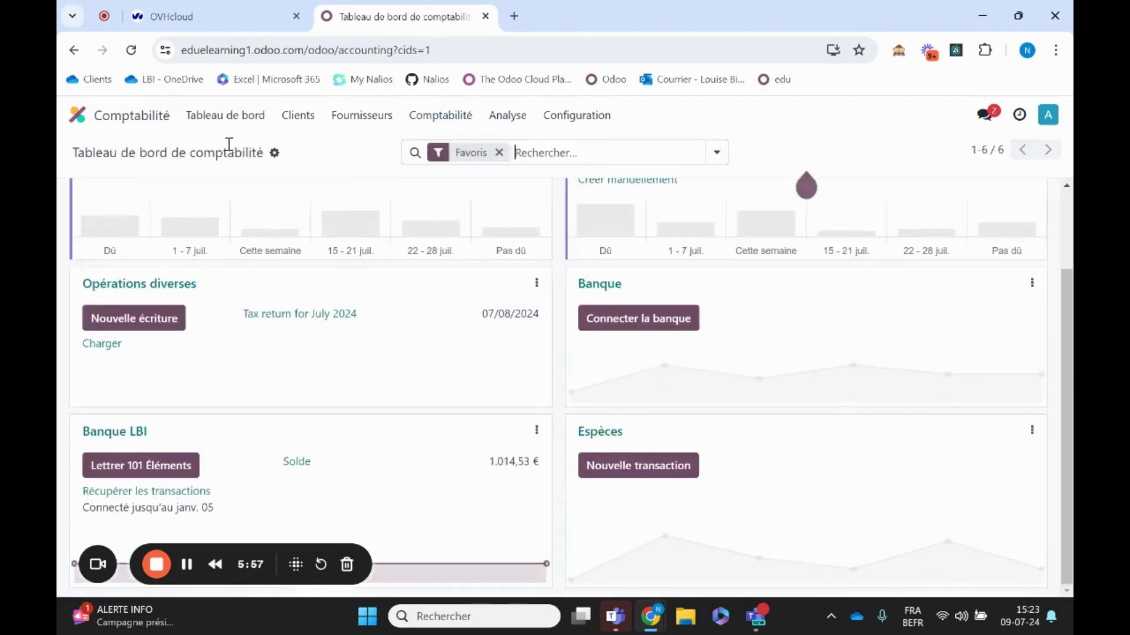
Step: Review the Banque LBI journal's accounting entries, incoming payments, outgoing payments and advanced settings, and return to the dashboard
left_click(536, 432)
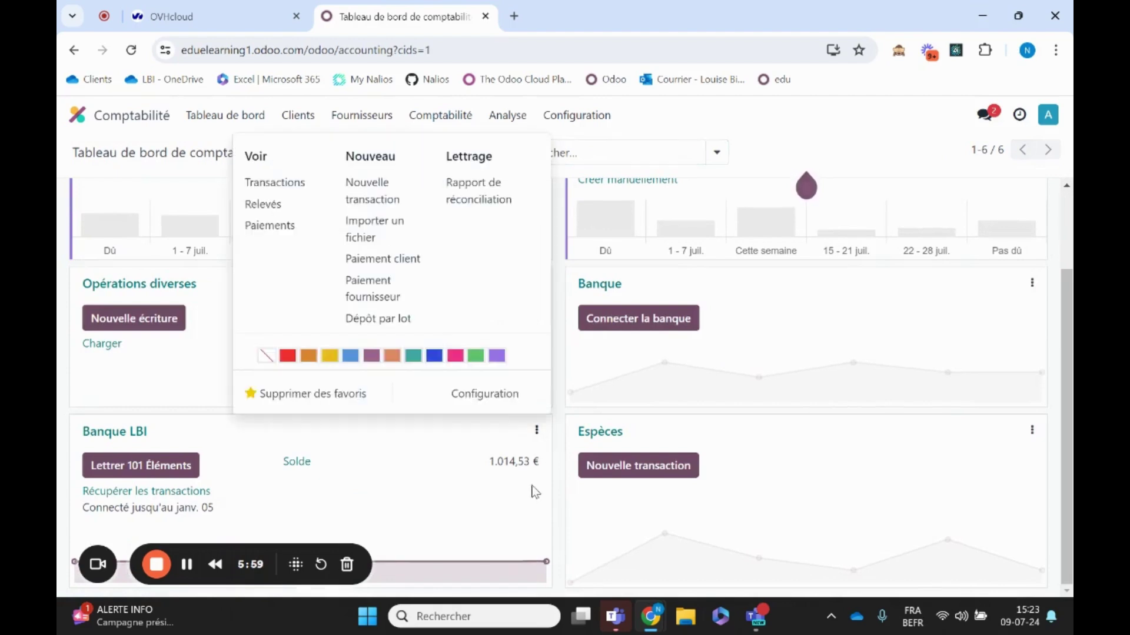
left_click(505, 393)
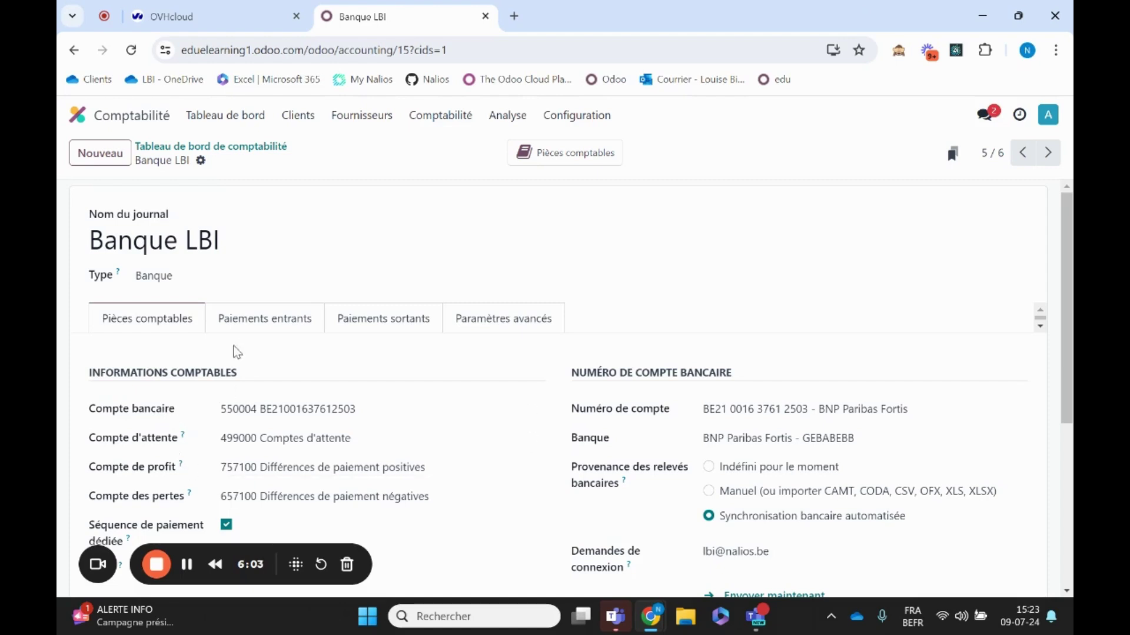
left_click(283, 325)
left_click(361, 331)
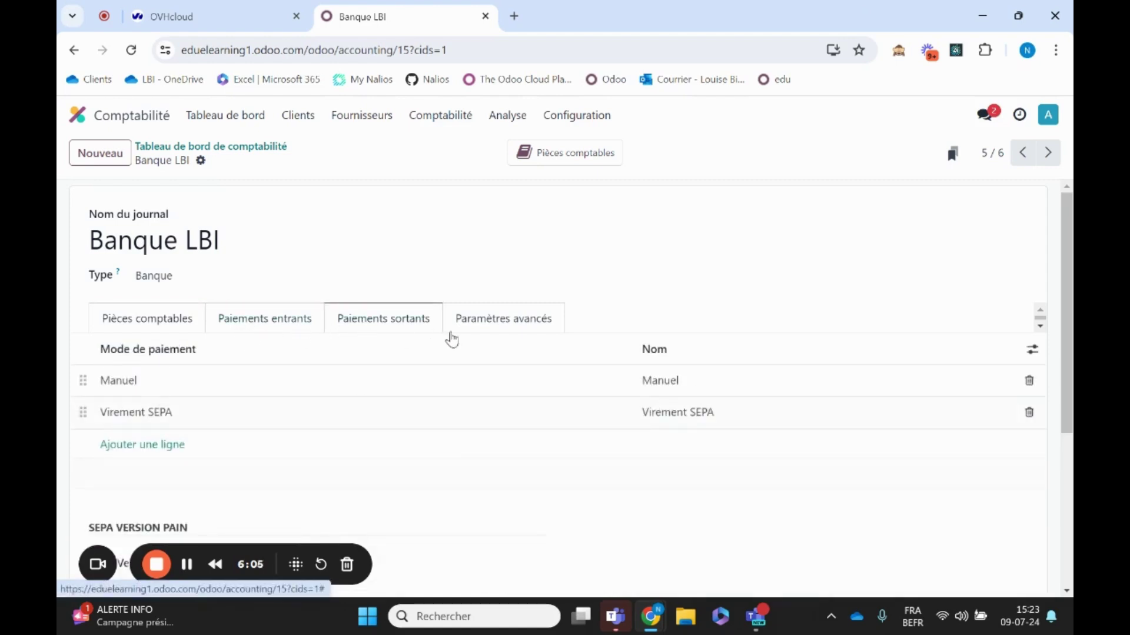
left_click(506, 325)
left_click(168, 317)
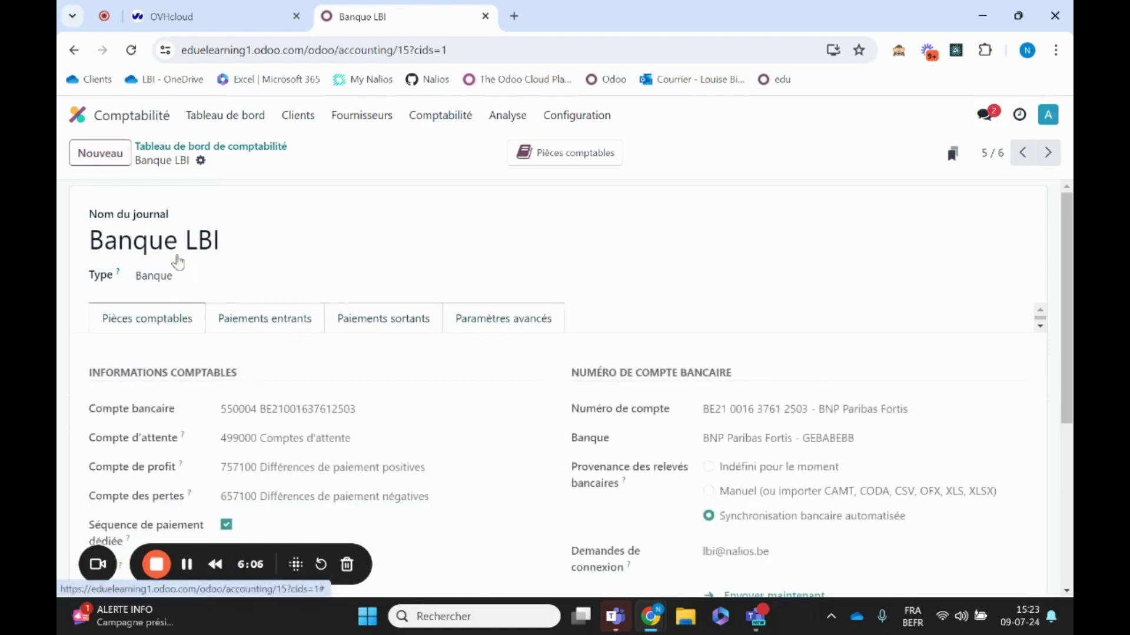
left_click(258, 152)
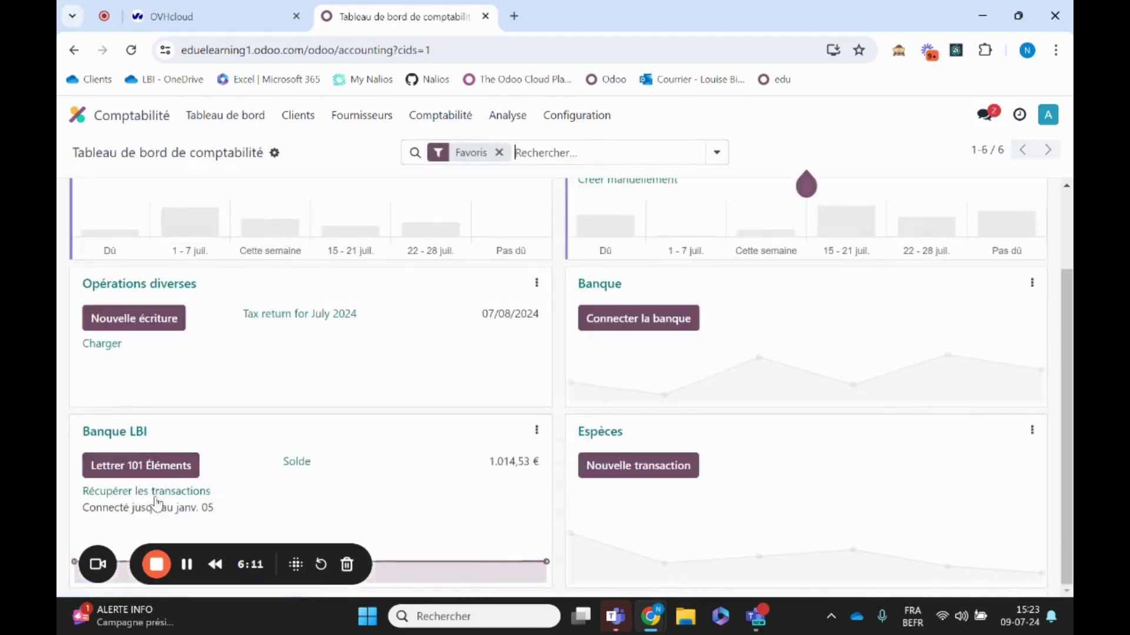
Step: Open the Banque LBI reconciliation view and examine the imported transactions back to the opening statement
left_click(142, 436)
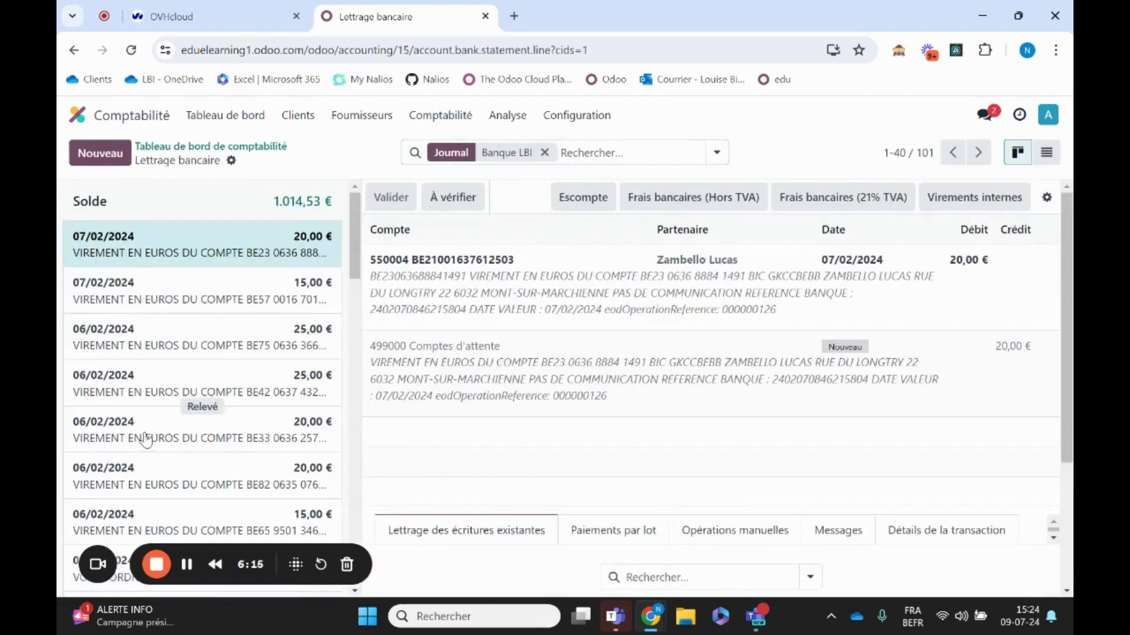
left_click(188, 575)
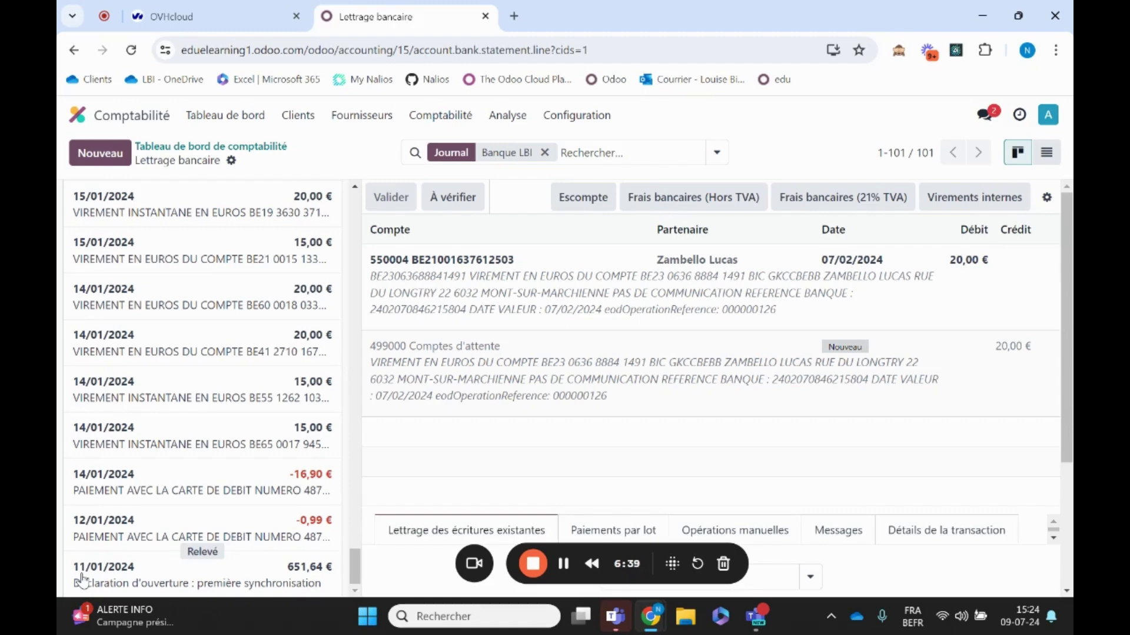
left_click_drag(650, 550, 322, 550)
scroll(150, 356, "up", 10)
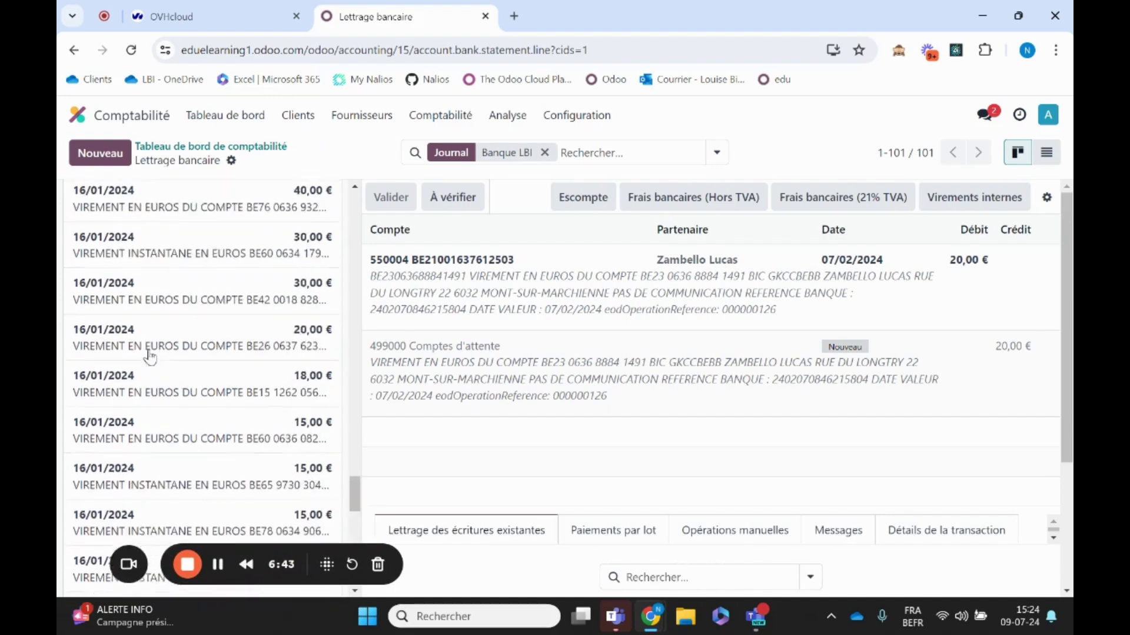
scroll(150, 356, "up", 20)
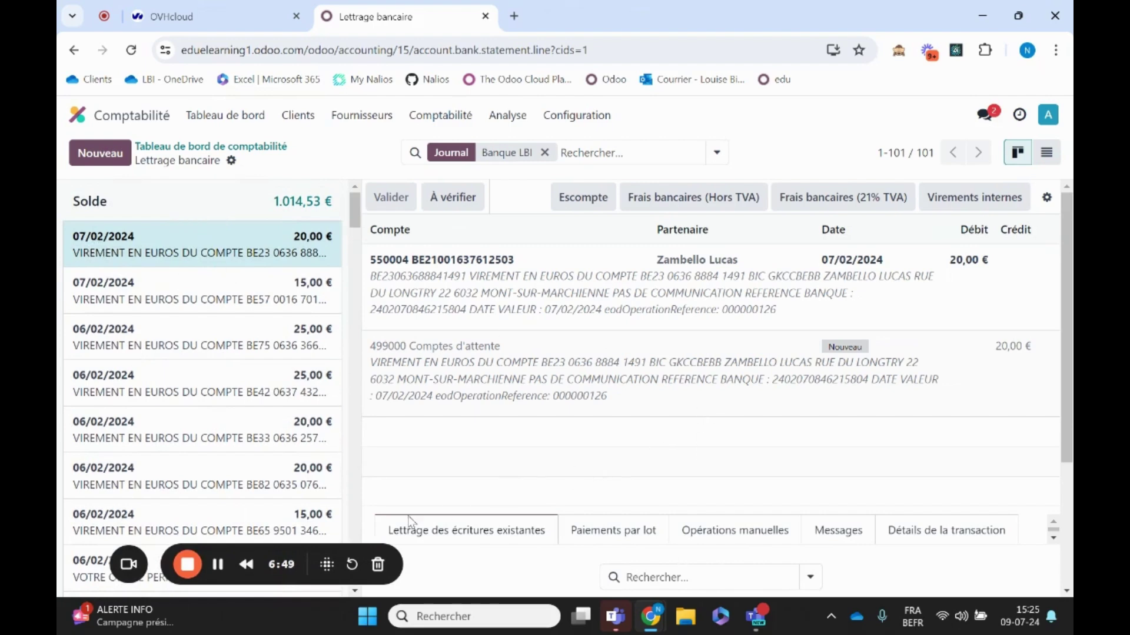
left_click(219, 565)
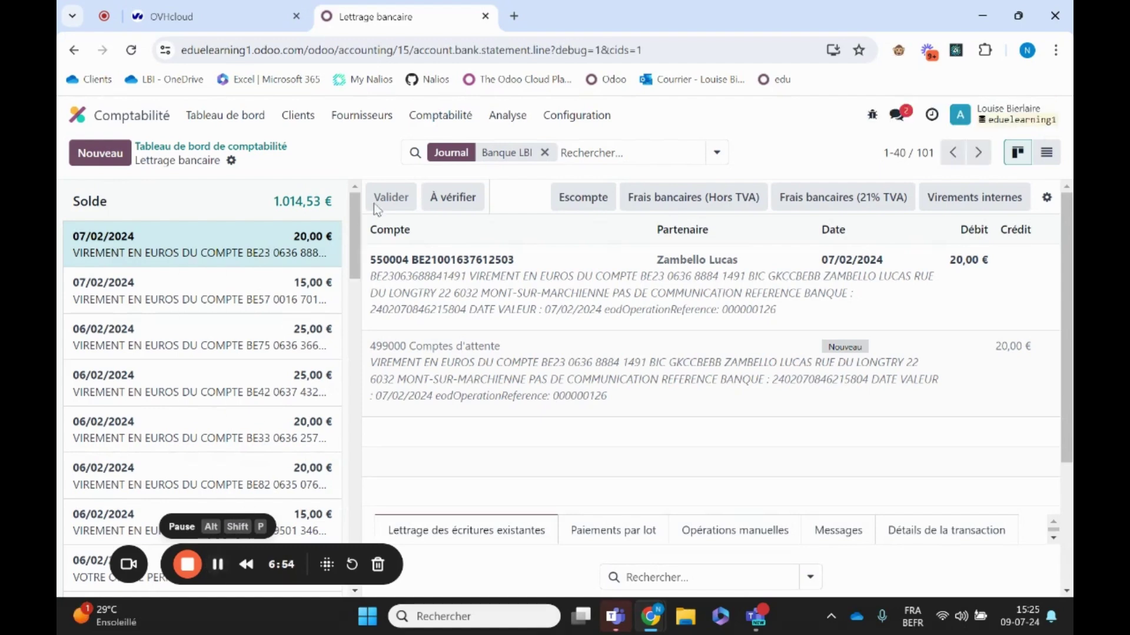
Step: Open the BNP Paribas Fortis online synchronisation record to examine its status, synchronisation dates and linked journal
left_click(603, 125)
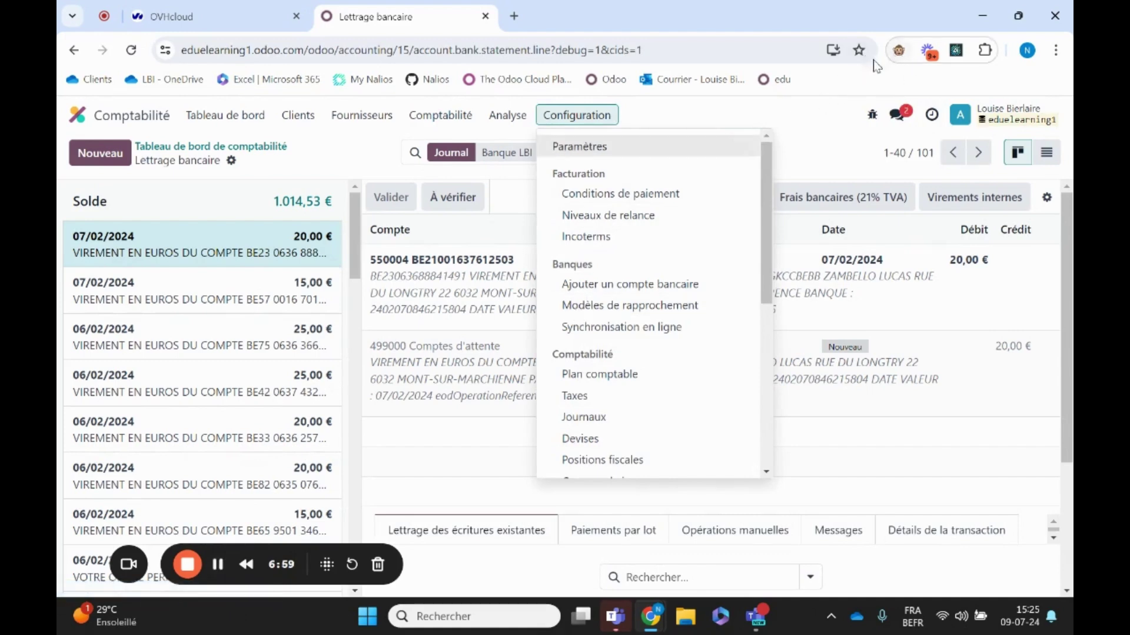
left_click(629, 327)
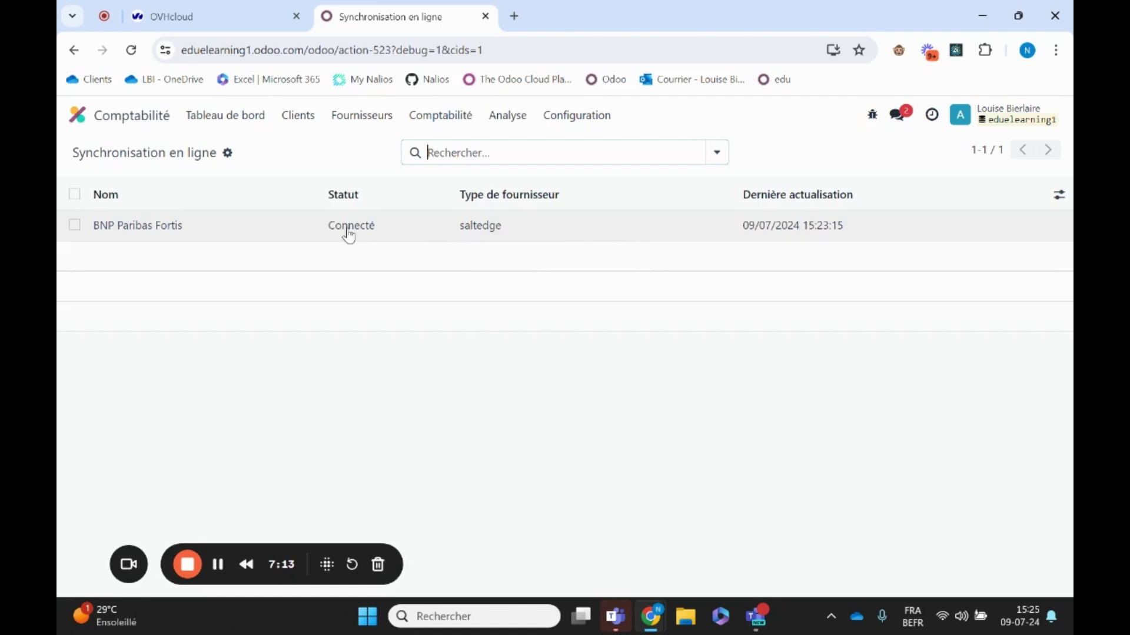
left_click(400, 235)
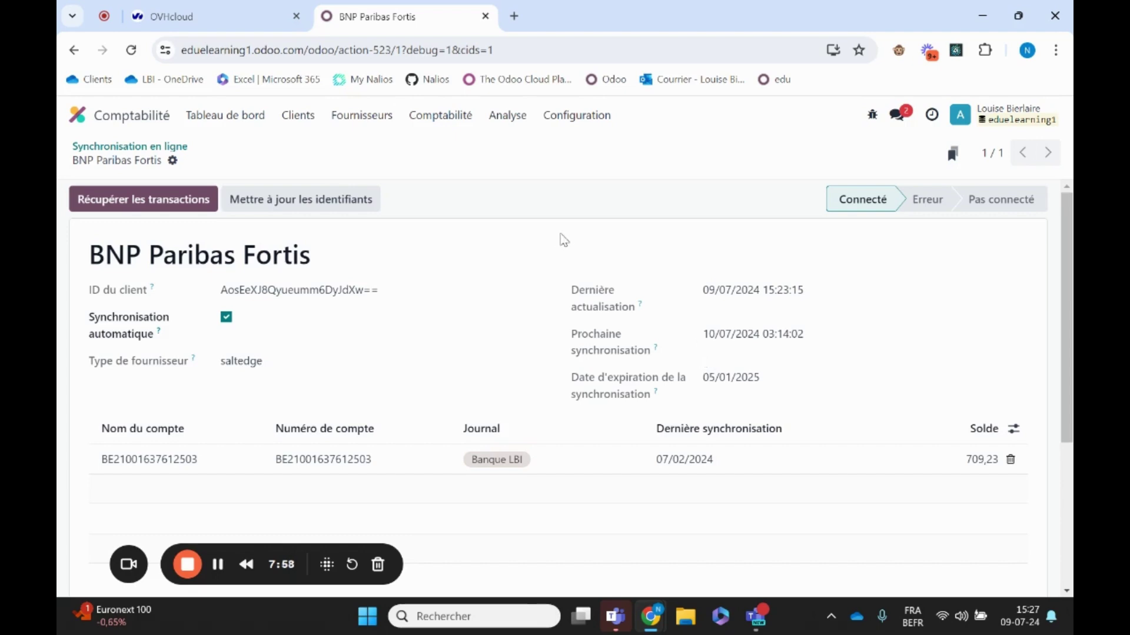
Step: Check the connection extension option for Banque LBI on the dashboard and return to the BNP Paribas Fortis synchronisation record
left_click(219, 120)
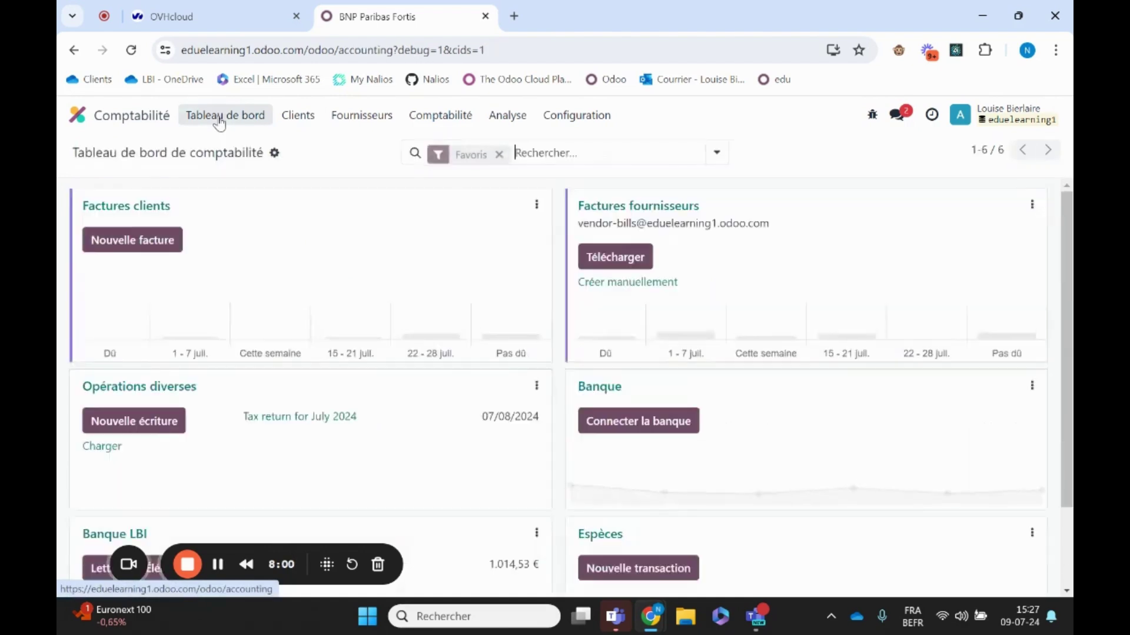
scroll(326, 356, "down", 2)
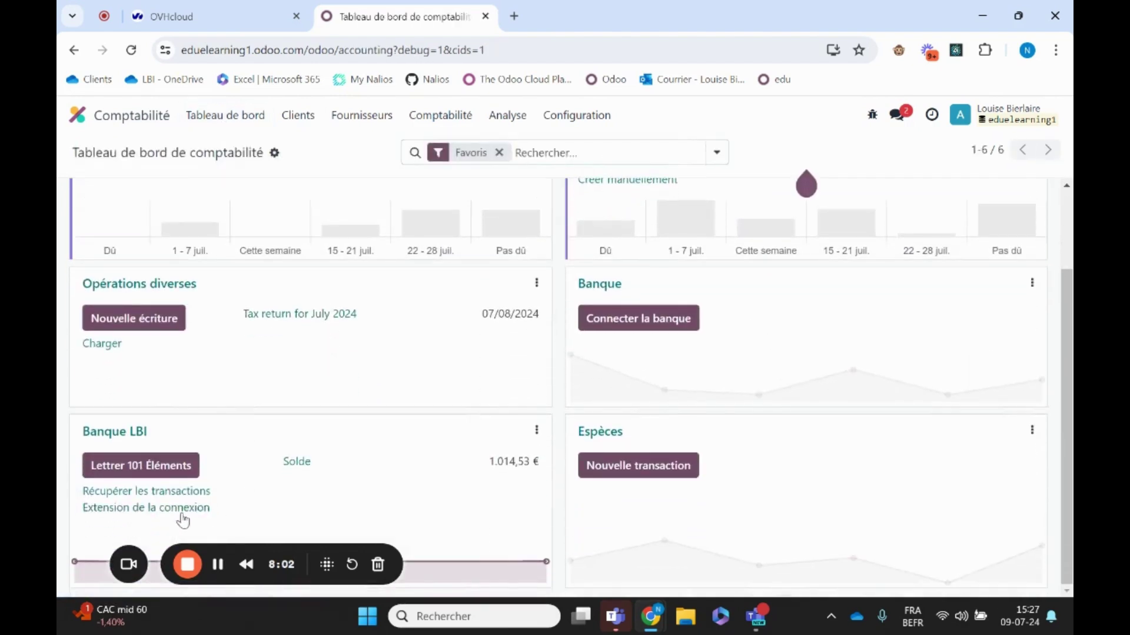
left_click(169, 507)
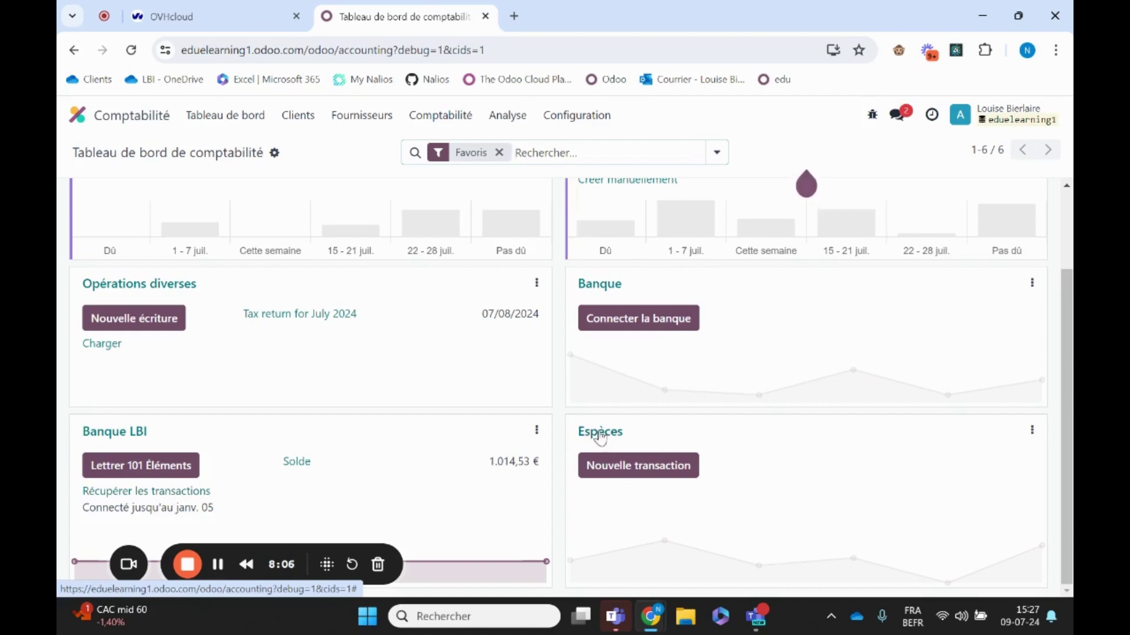
left_click(577, 116)
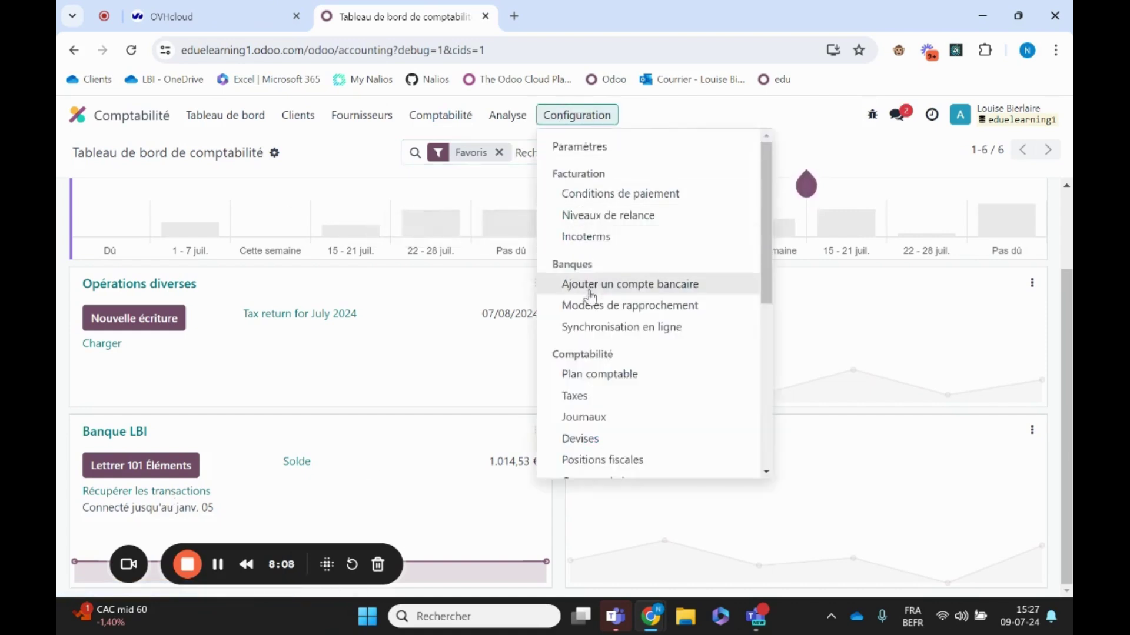
left_click(593, 328)
left_click(255, 227)
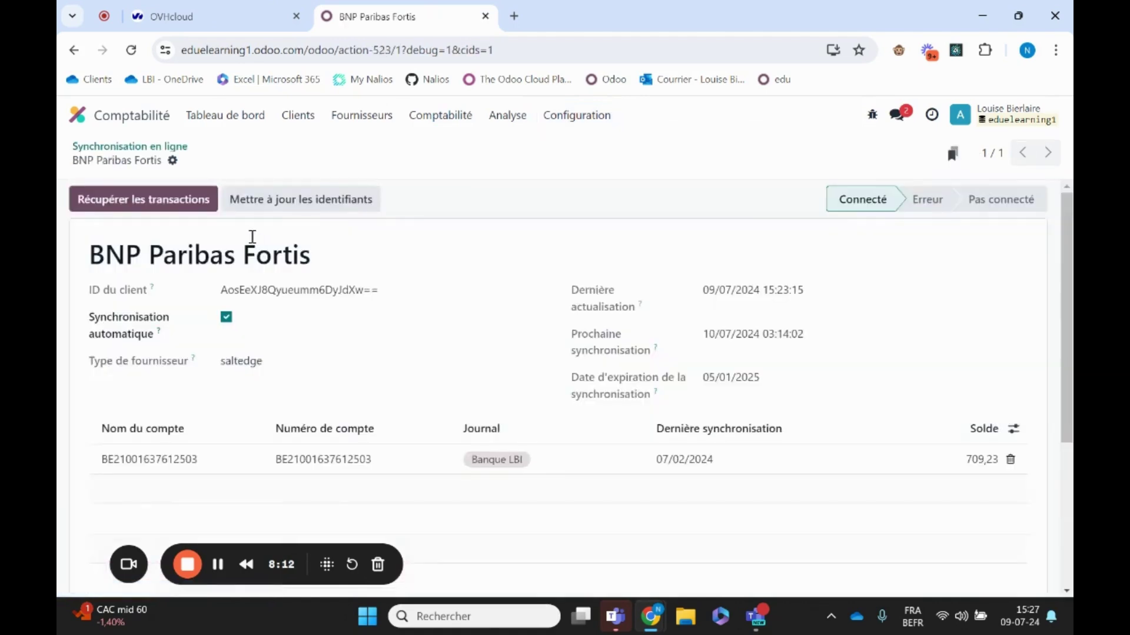
Step: Fetch new transactions for Banque LBI from the accounting dashboard and open the journal's reconciliation view
left_click(222, 117)
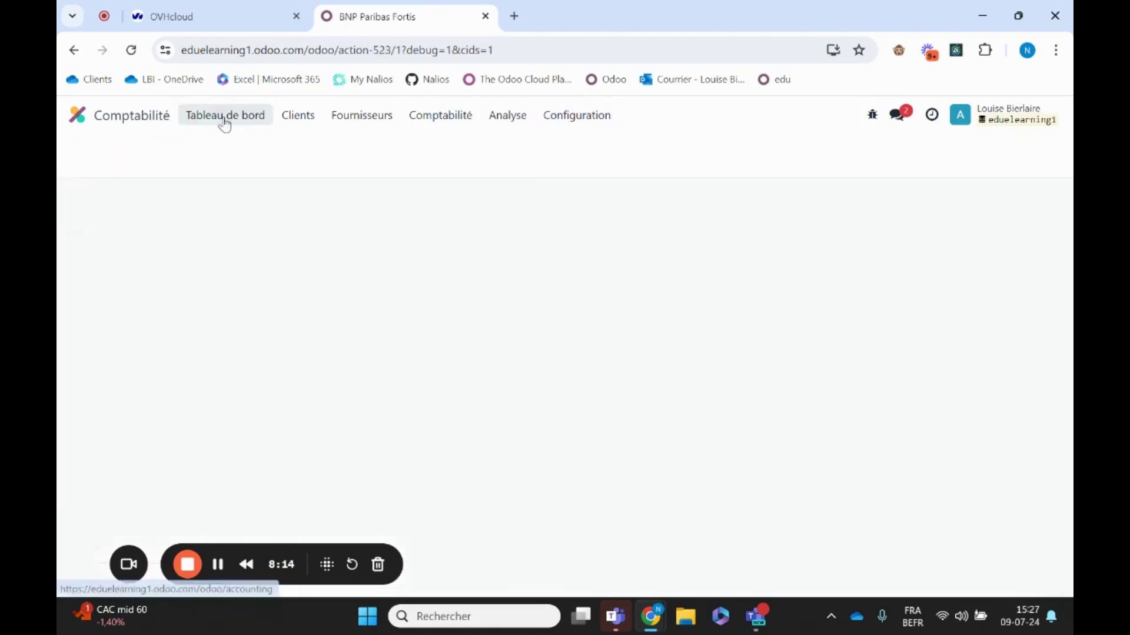
scroll(151, 403, "down", 2)
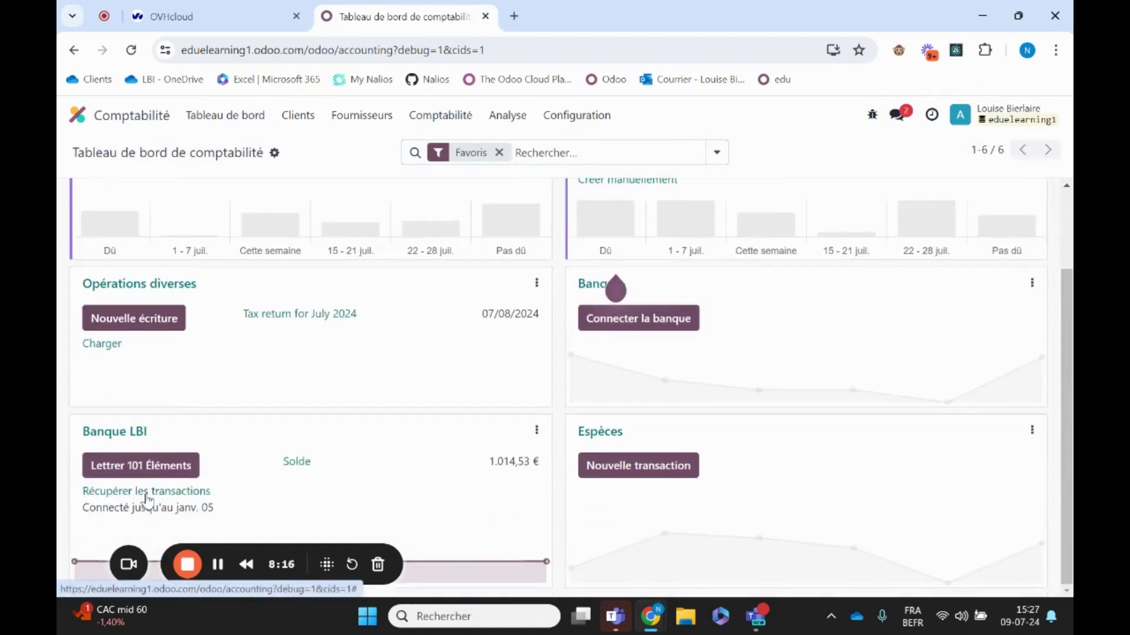
left_click(147, 494)
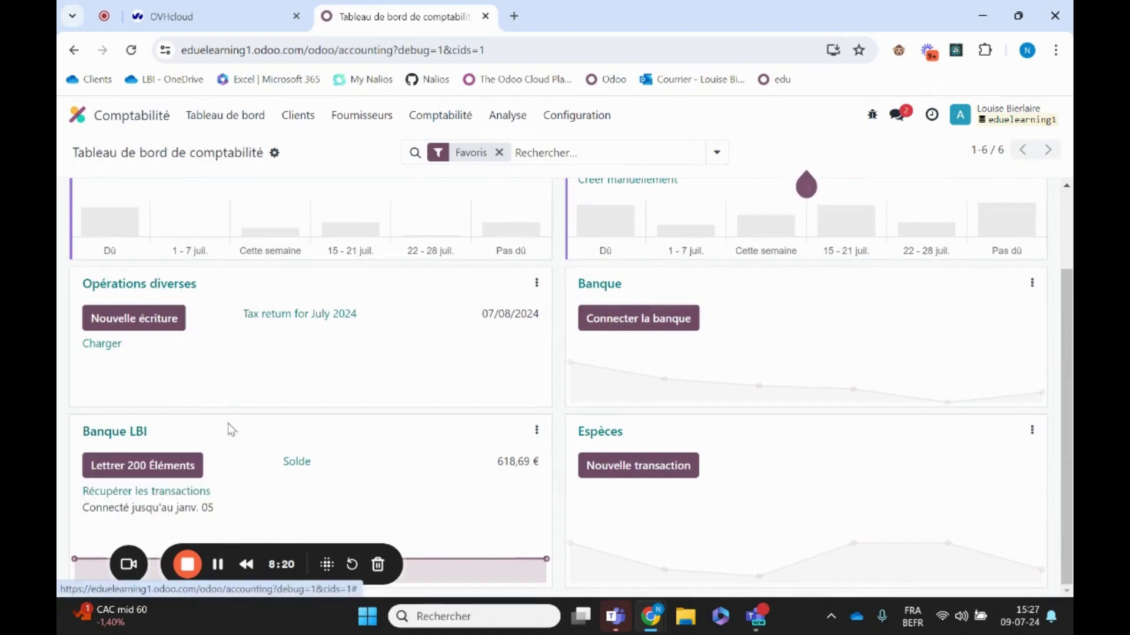
left_click(137, 439)
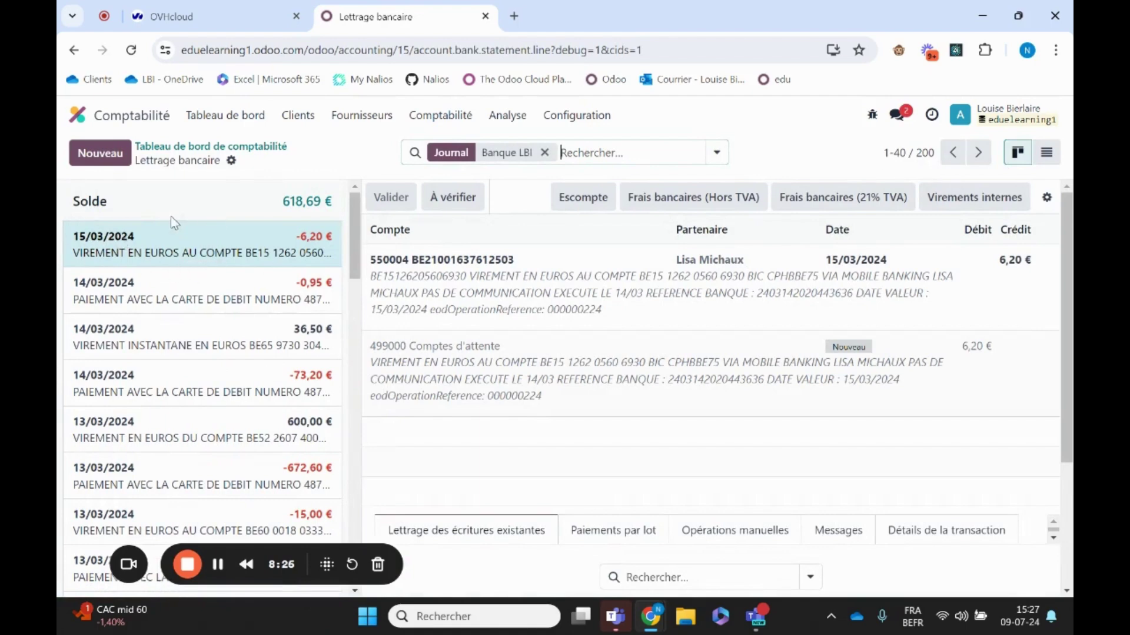
Step: Open the BNP Paribas Fortis synchronisation record and fetch its transactions repeatedly until the recent ones are retrieved
left_click(575, 115)
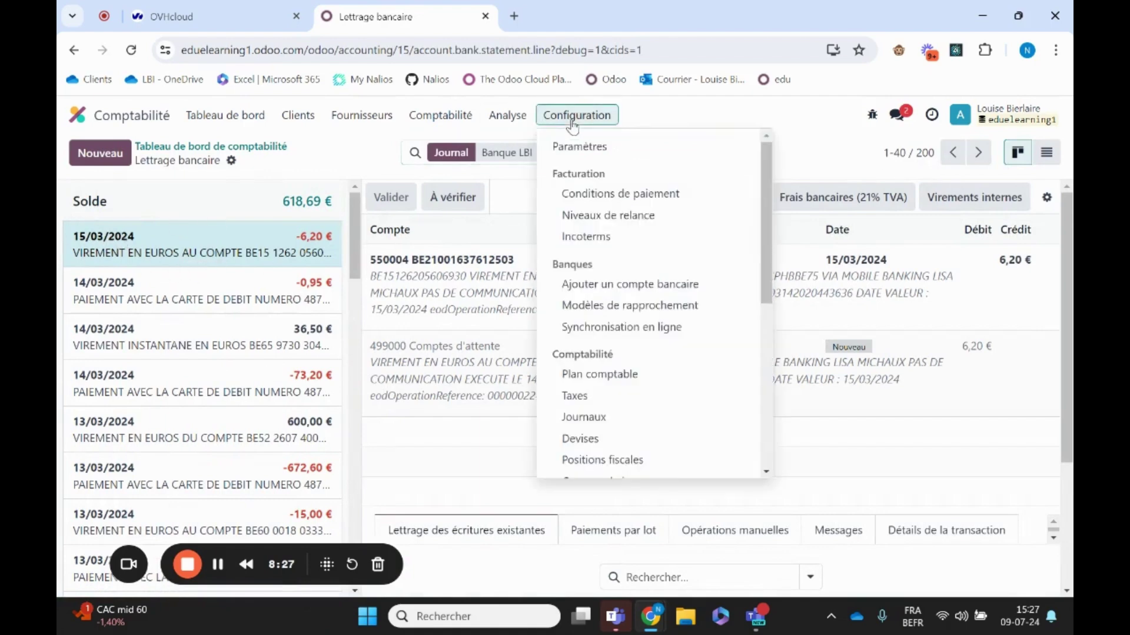
left_click(599, 329)
left_click(618, 229)
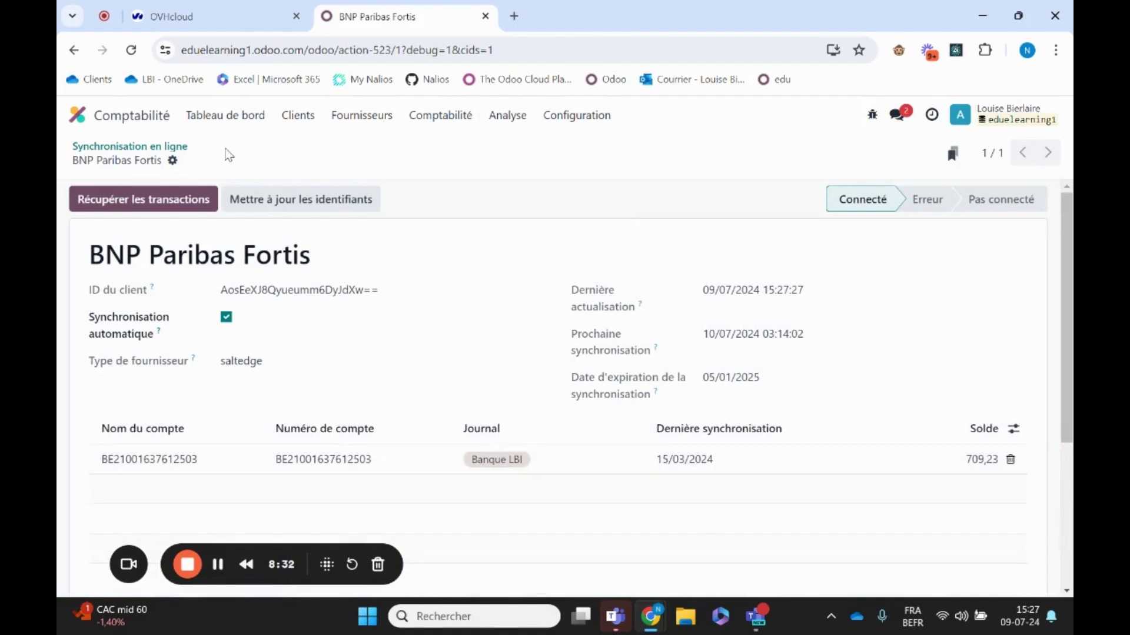
left_click(158, 201)
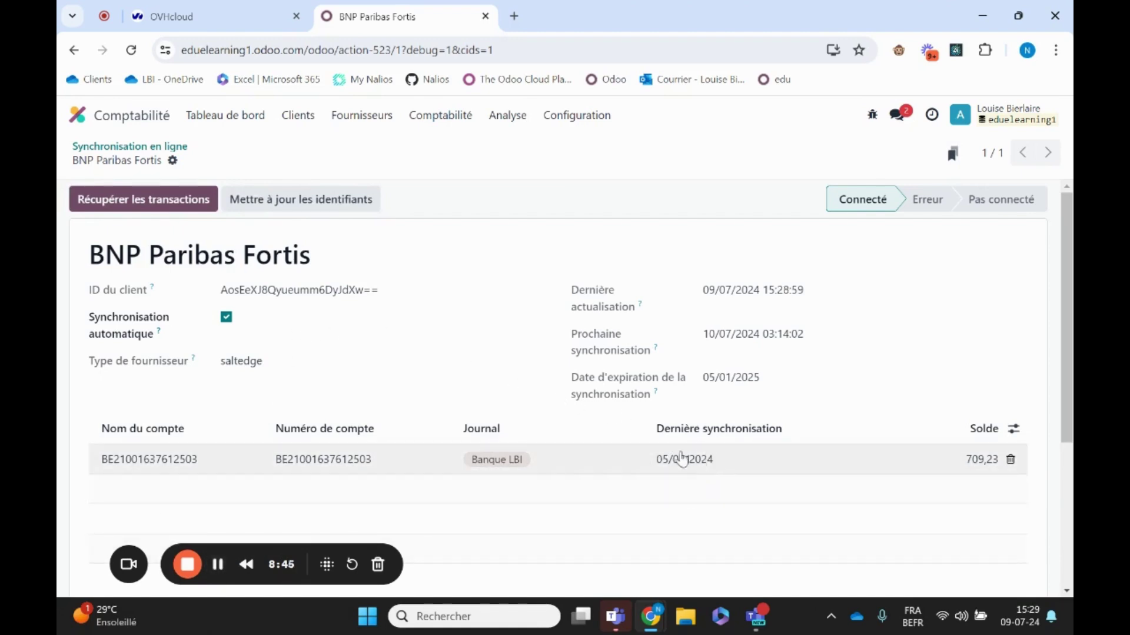
left_click(149, 201)
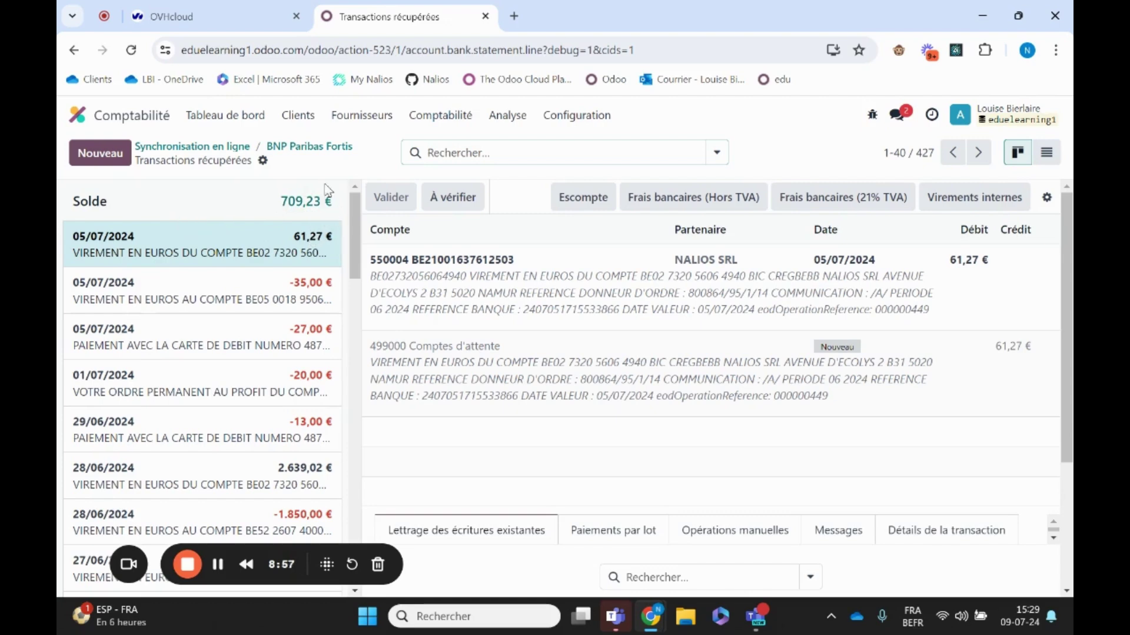
Step: Reopen the BNP Paribas Fortis synchronisation record to check its last synchronisation date and account balance
left_click(576, 116)
left_click(585, 326)
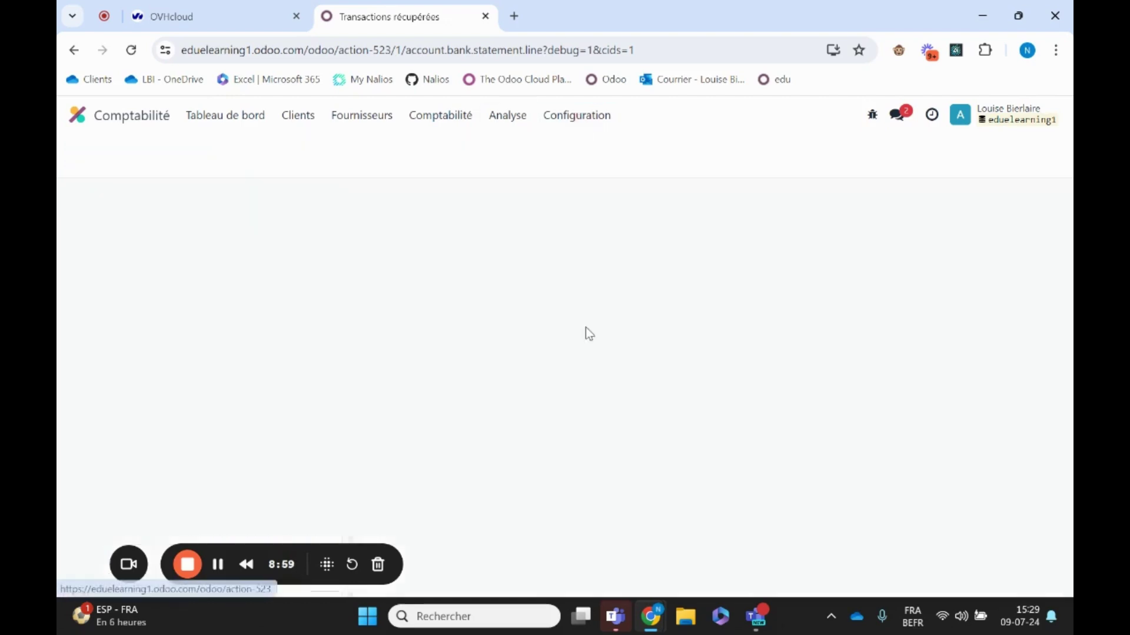
left_click(861, 233)
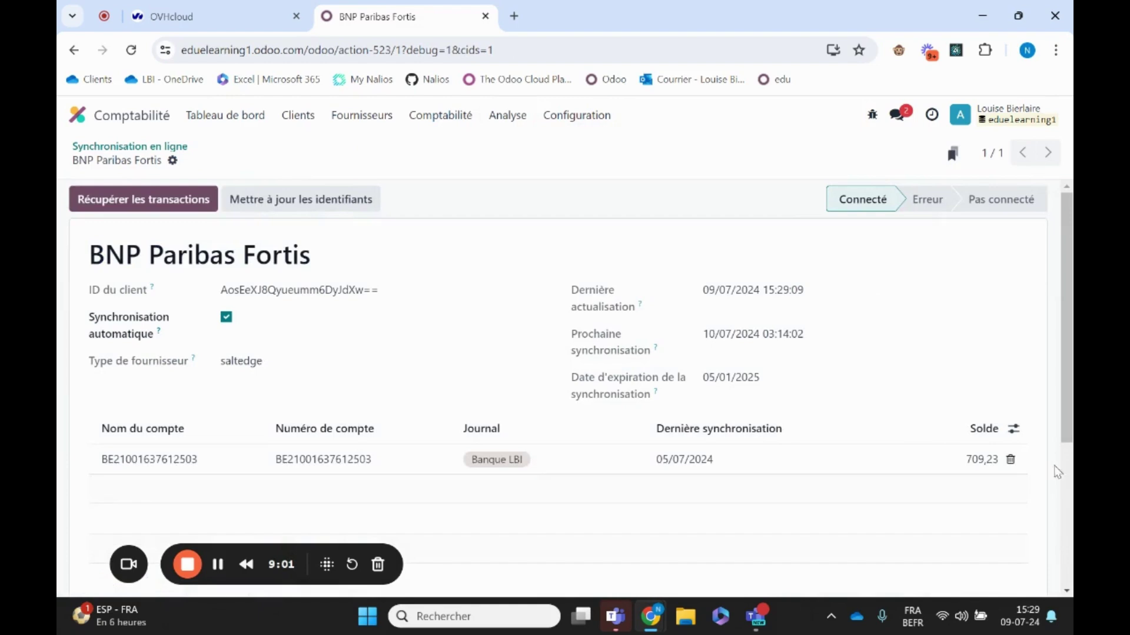
Step: Leave the synchronisation record and open Banque LBI's reconciliation view from the accounting dashboard to check its latest transactions
left_click(181, 148)
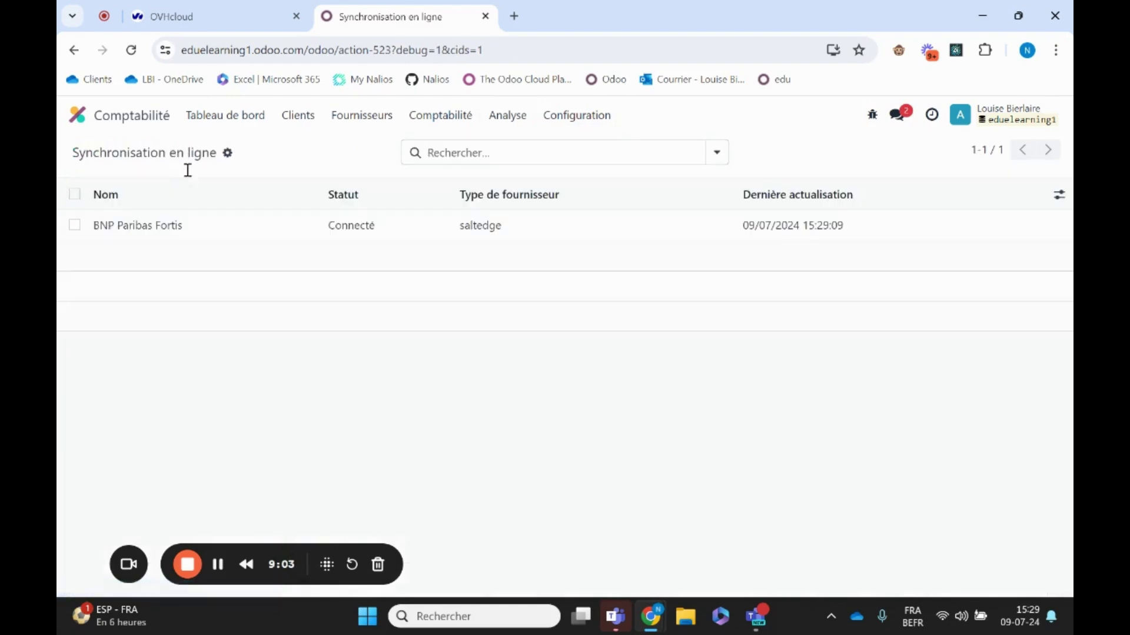
mouse_move(203, 209)
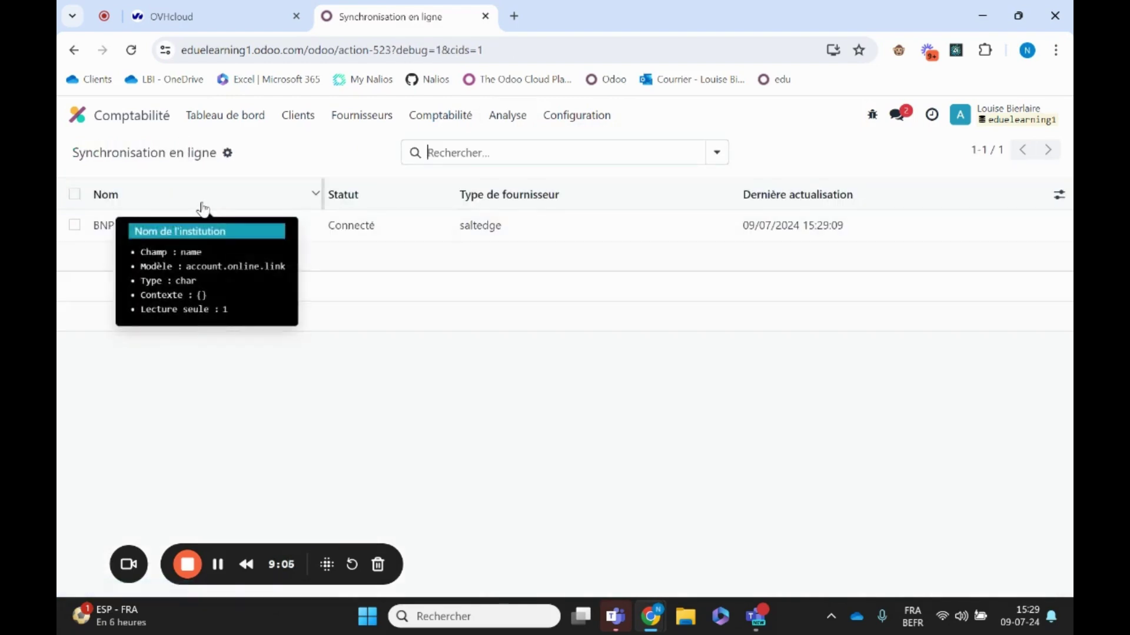
left_click(242, 117)
scroll(200, 411, "down", 2)
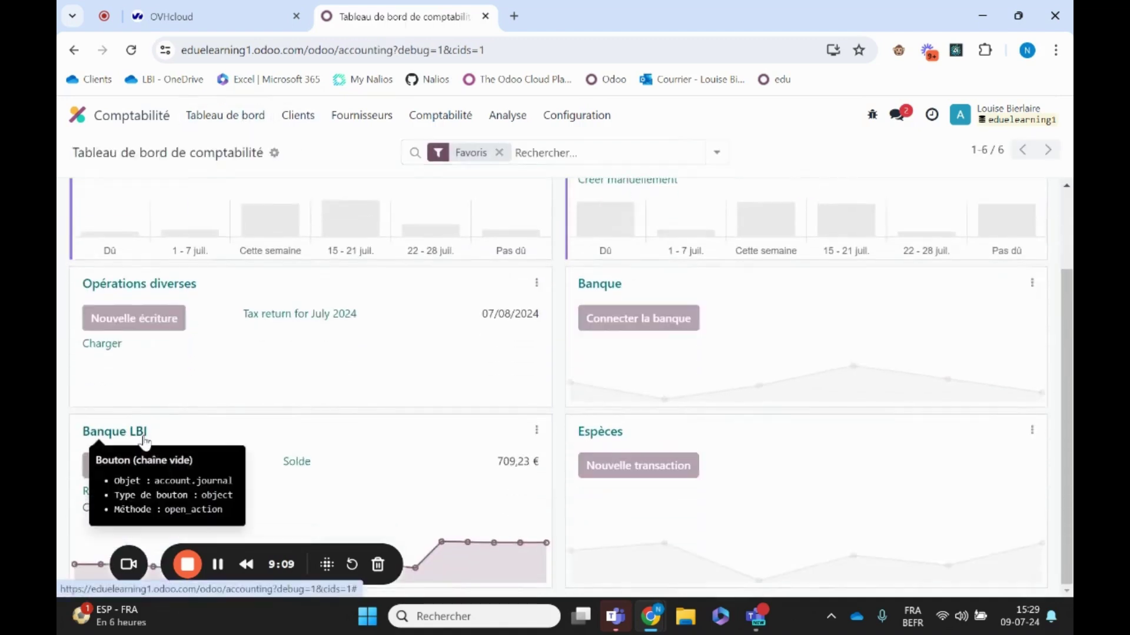
left_click(140, 468)
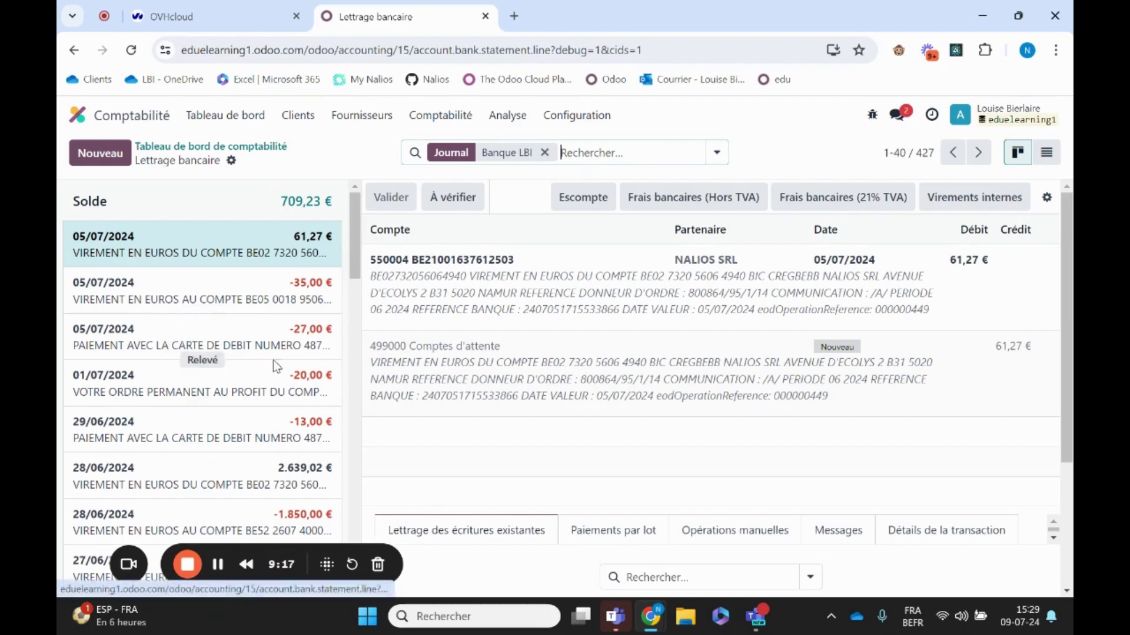
left_click(219, 568)
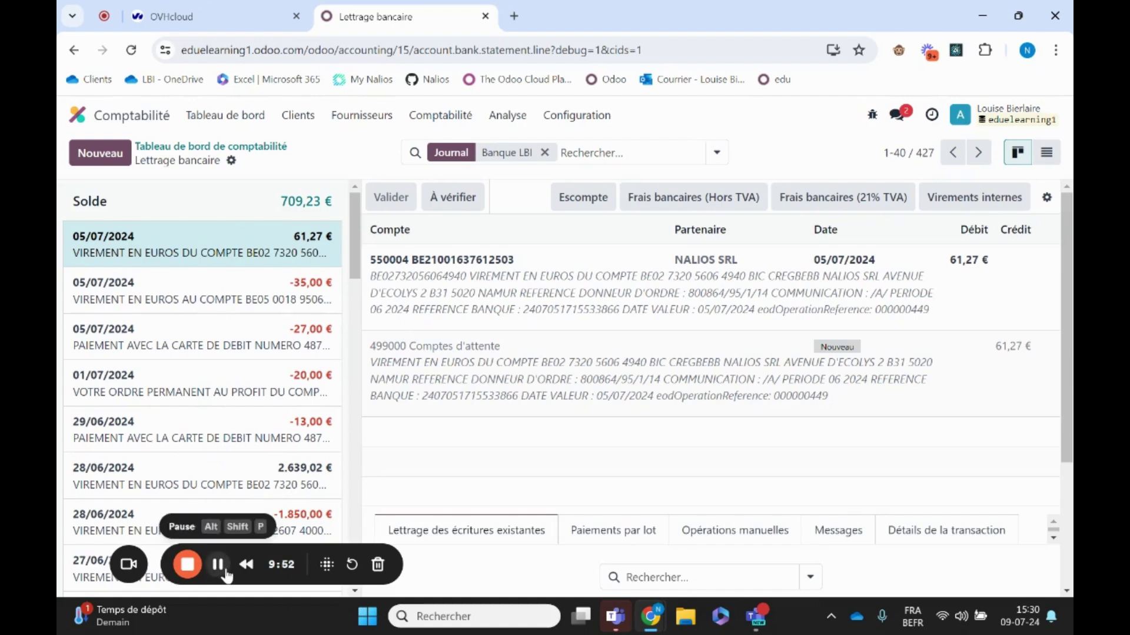
Step: Open the Banque LBI journal's configuration from the accounting dashboard and start the search for missing transactions
left_click(247, 121)
scroll(232, 382, "down", 2)
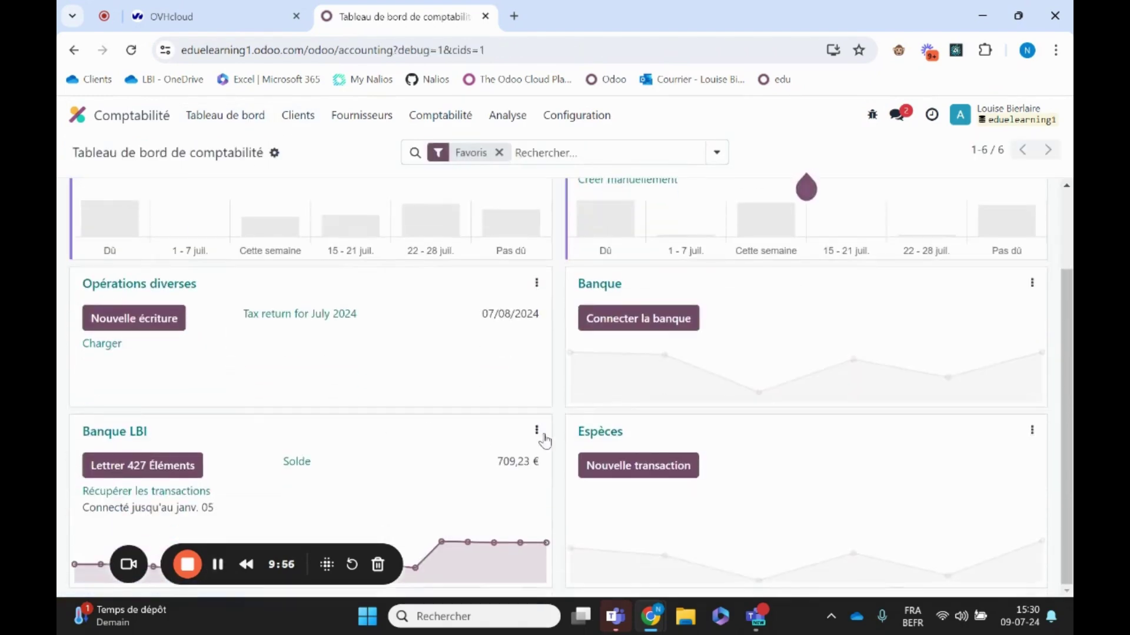
left_click(138, 465)
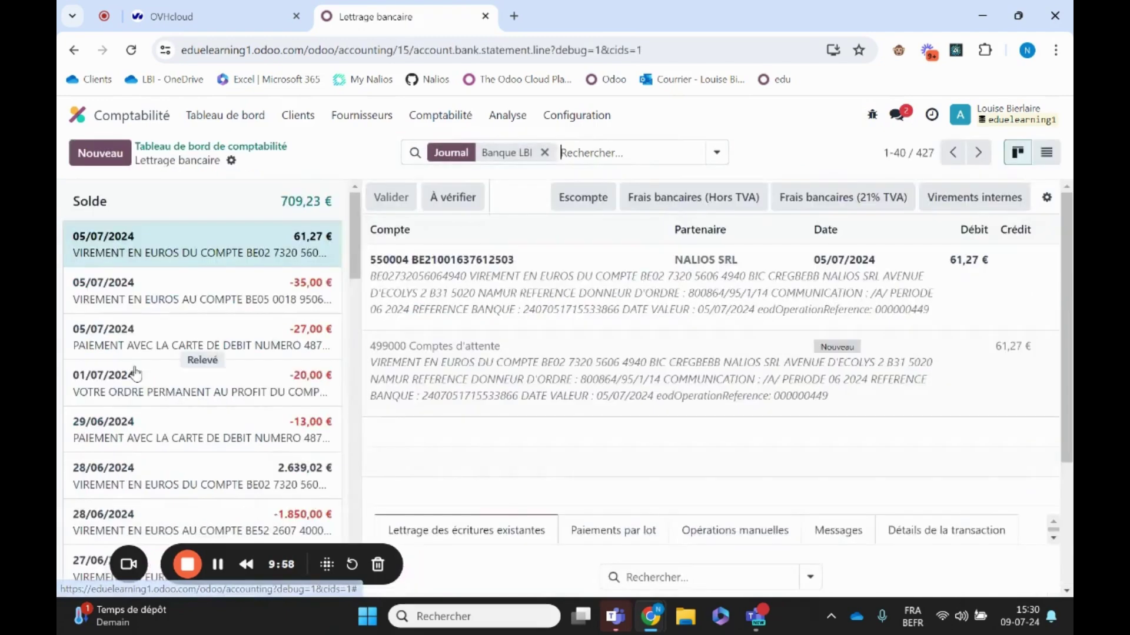
left_click(262, 147)
left_click(536, 430)
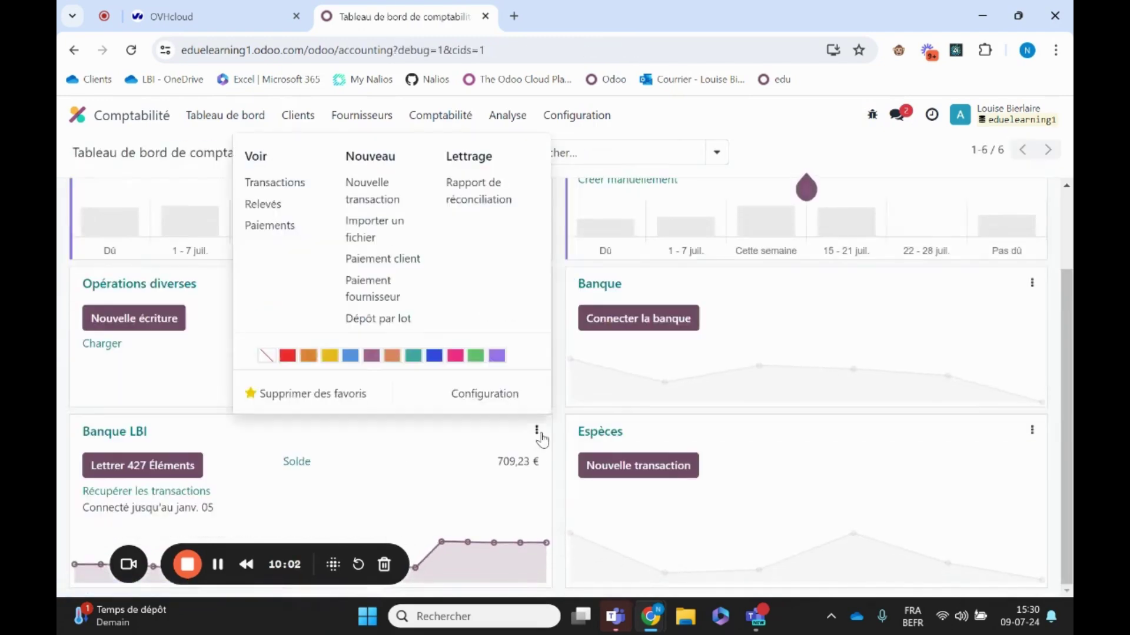
left_click(484, 393)
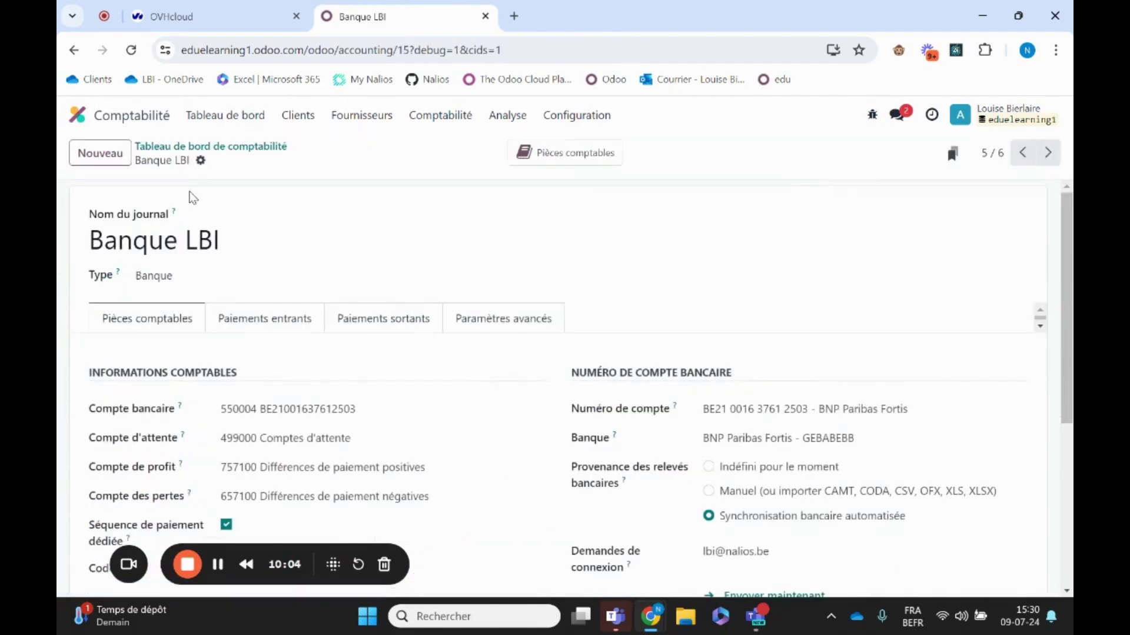
left_click(201, 165)
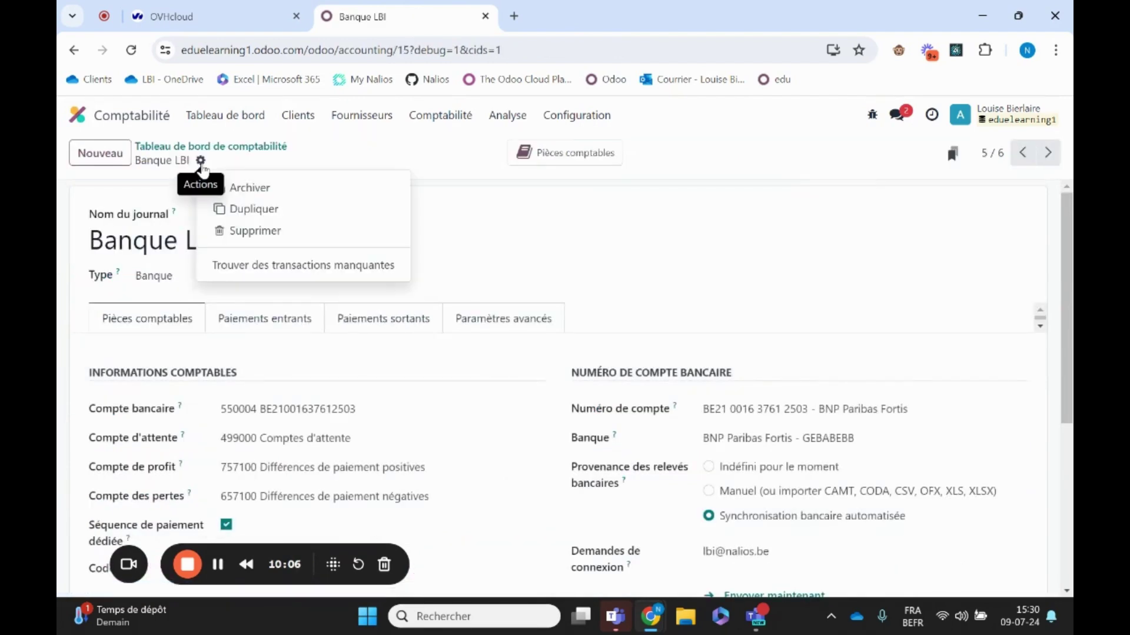
left_click(277, 279)
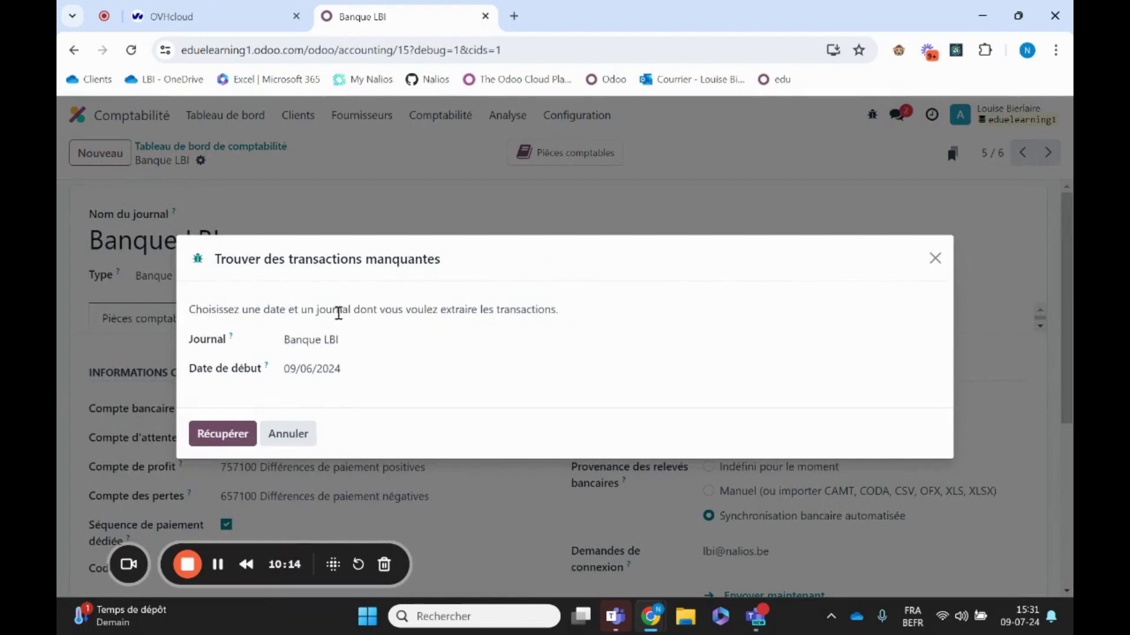
Step: Set the missing-transactions start date to 06/07/2024 for Banque LBI and retrieve the list of missing and pending transactions
left_click(362, 377)
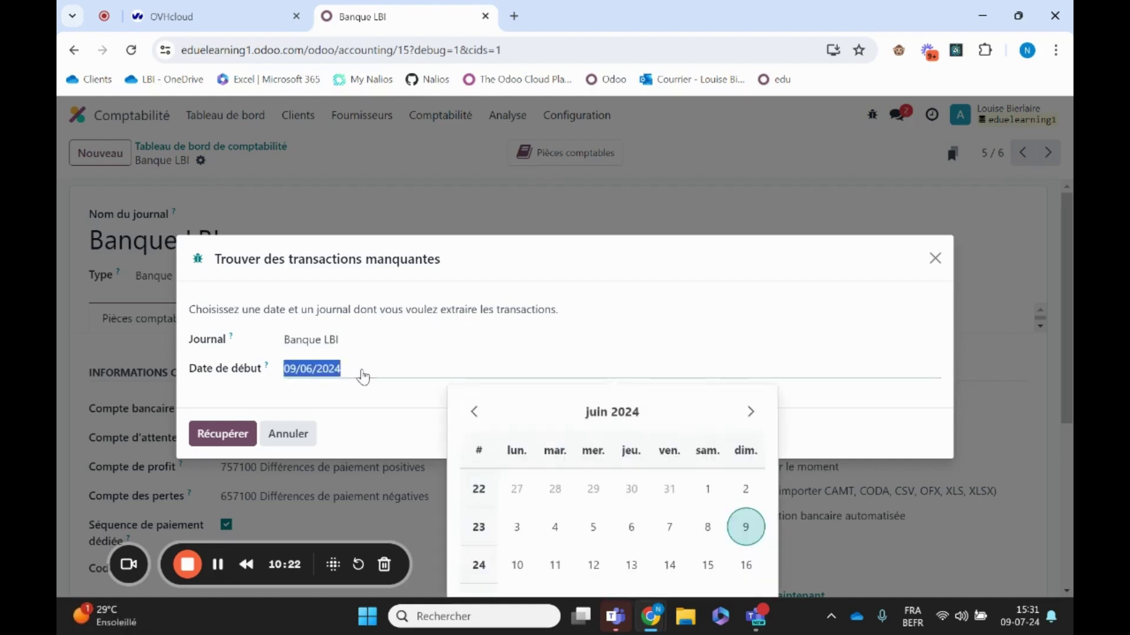
left_click(754, 415)
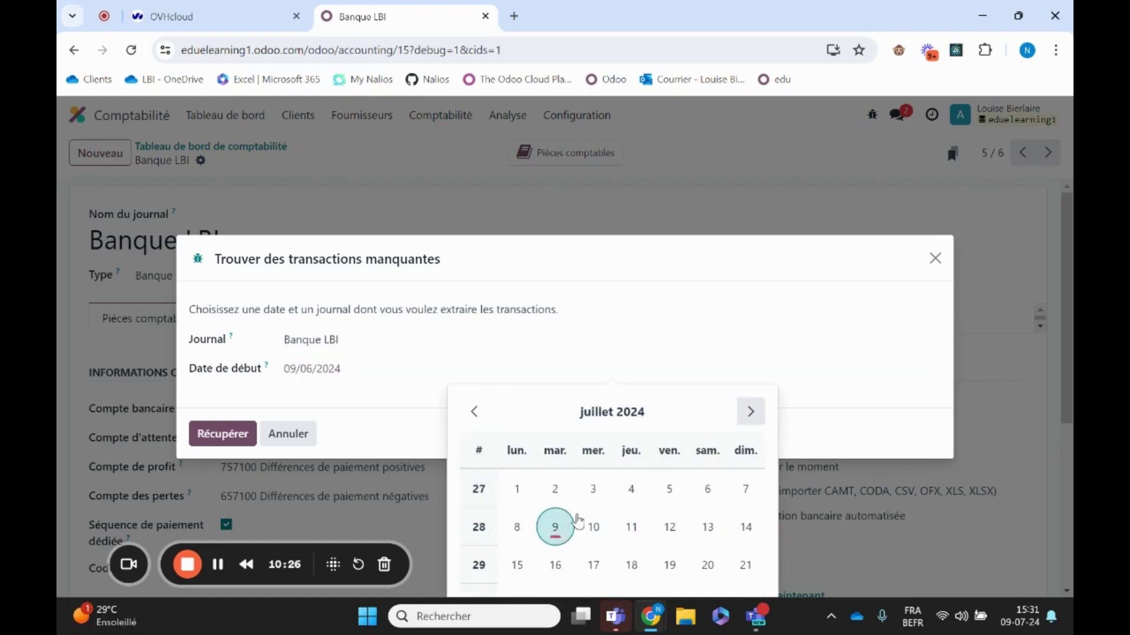
left_click(667, 493)
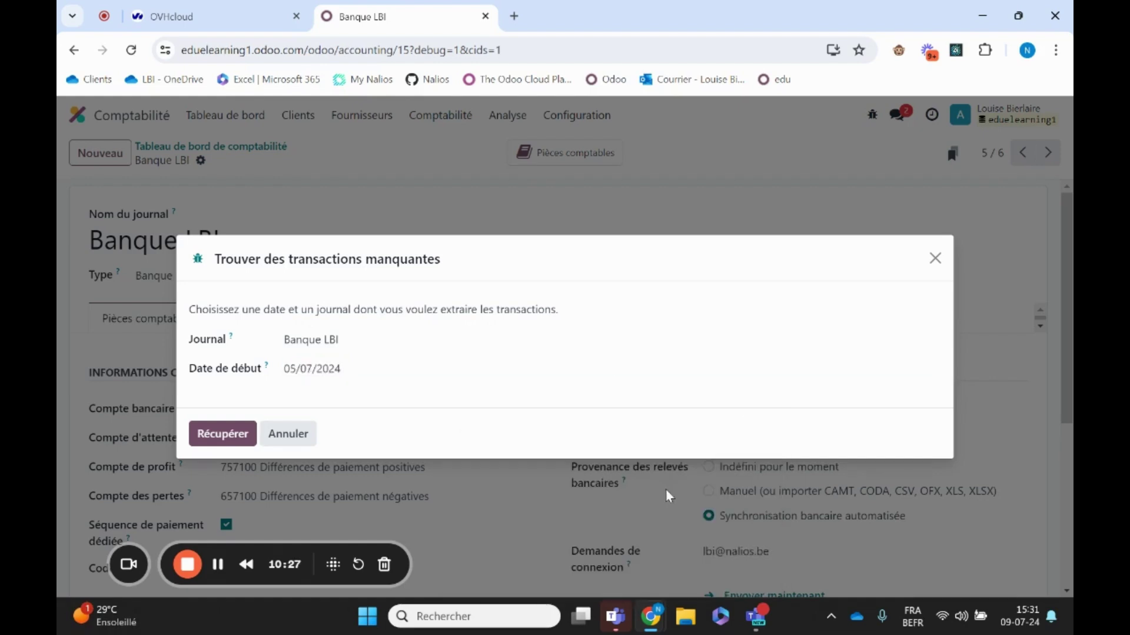
left_click(323, 380)
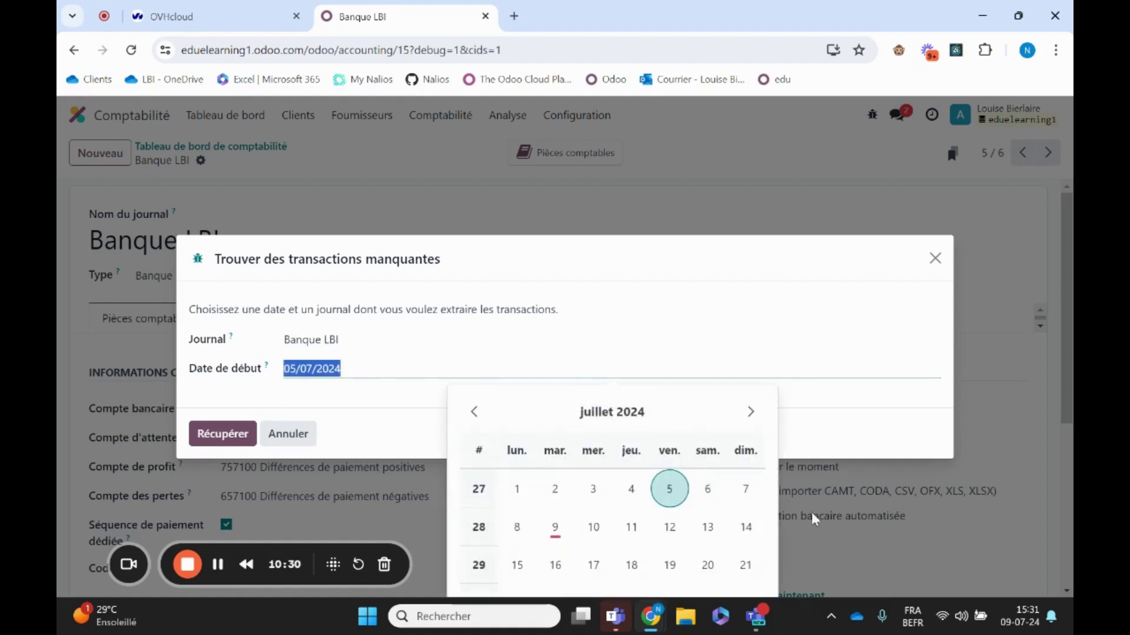
left_click(706, 490)
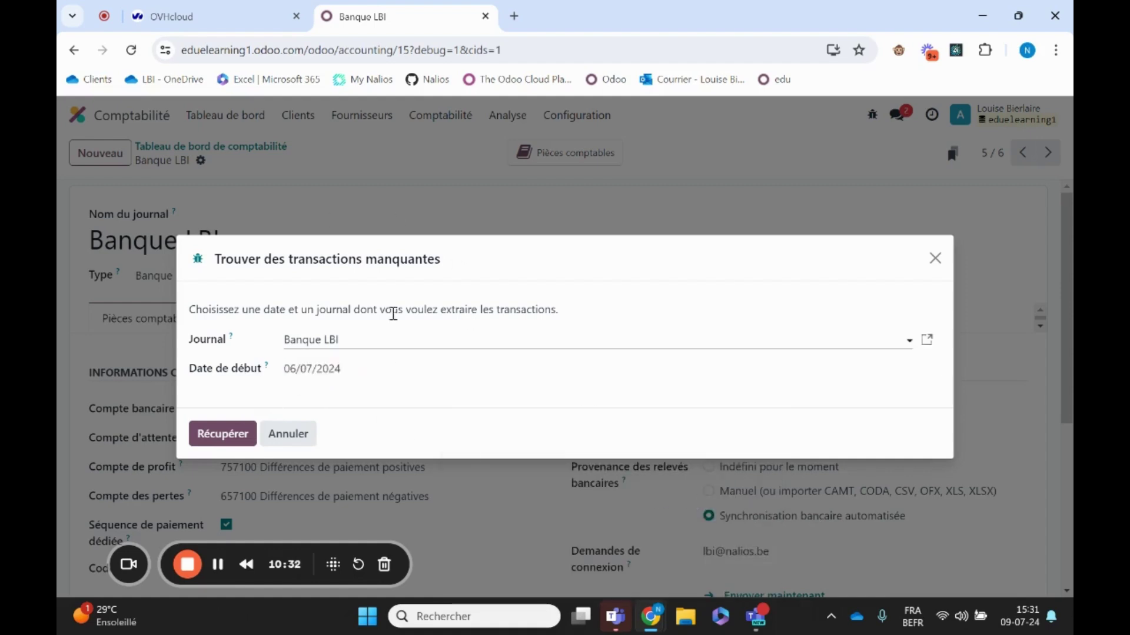
left_click(206, 434)
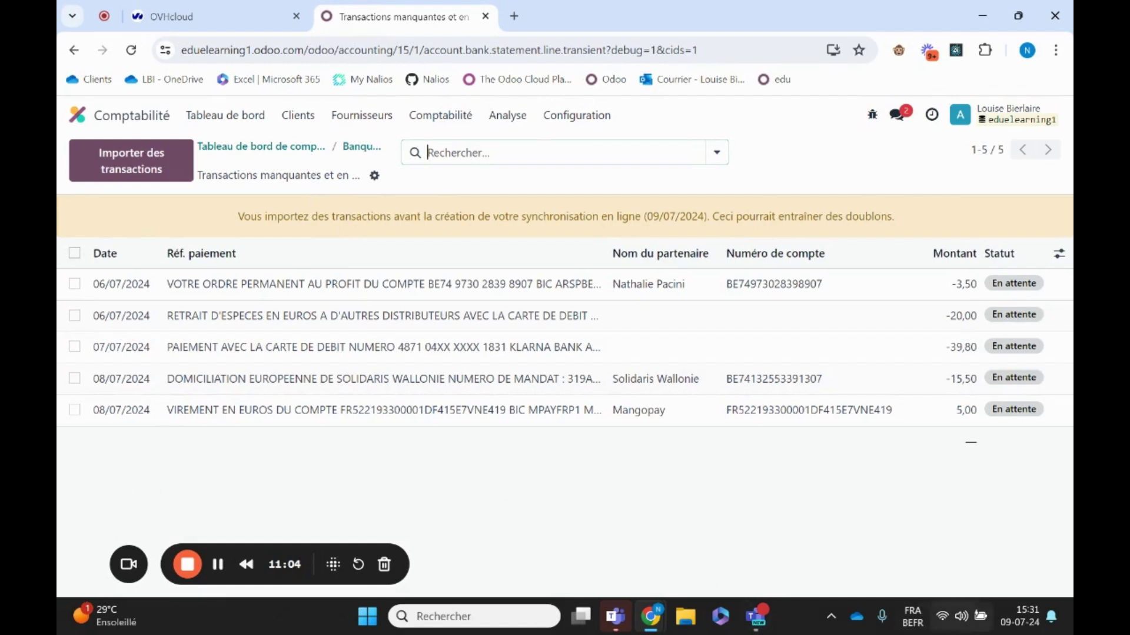
mouse_move(998, 633)
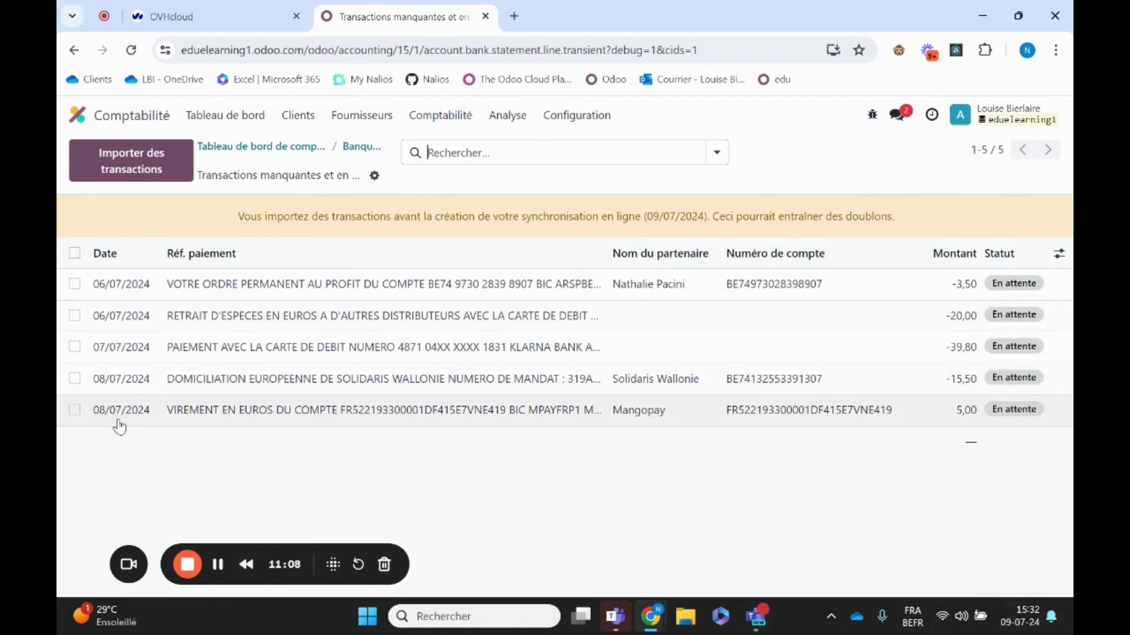
Step: Leave the missing transactions list for the accounting dashboard, go to the home page and reopen the Comptabilité app
left_click(360, 147)
left_click(279, 147)
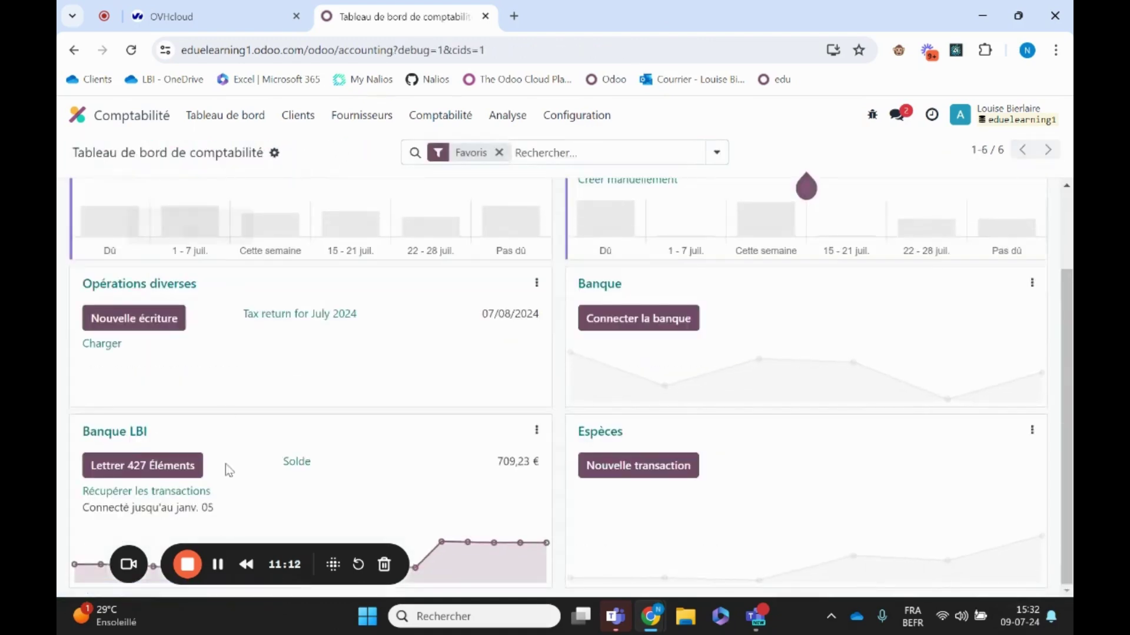
scroll(226, 466, "up", 2)
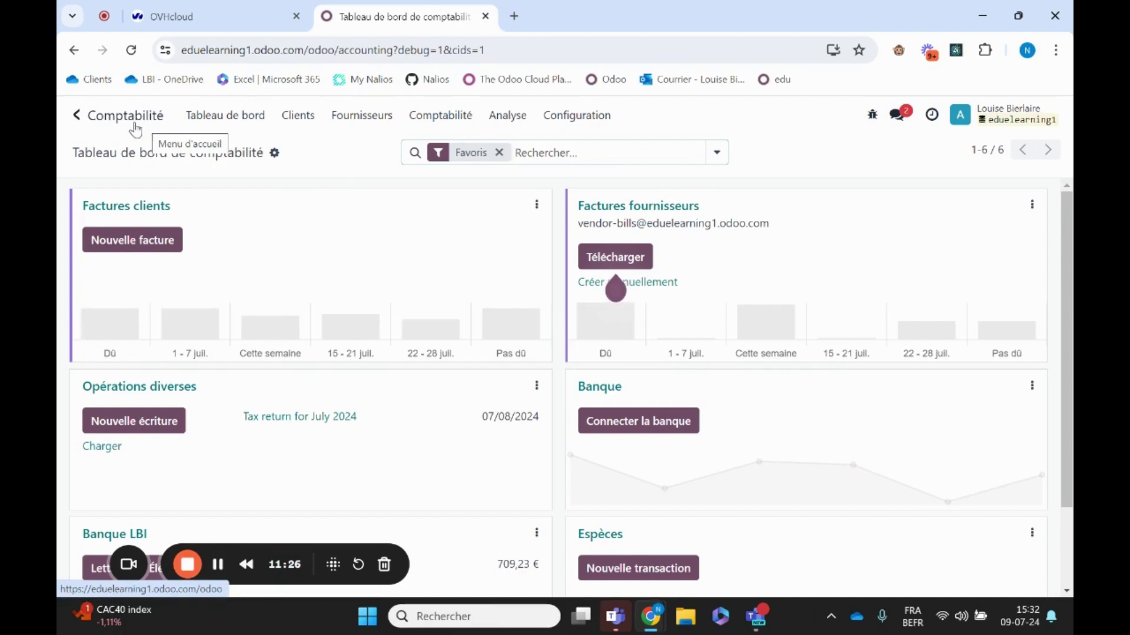
left_click(104, 122)
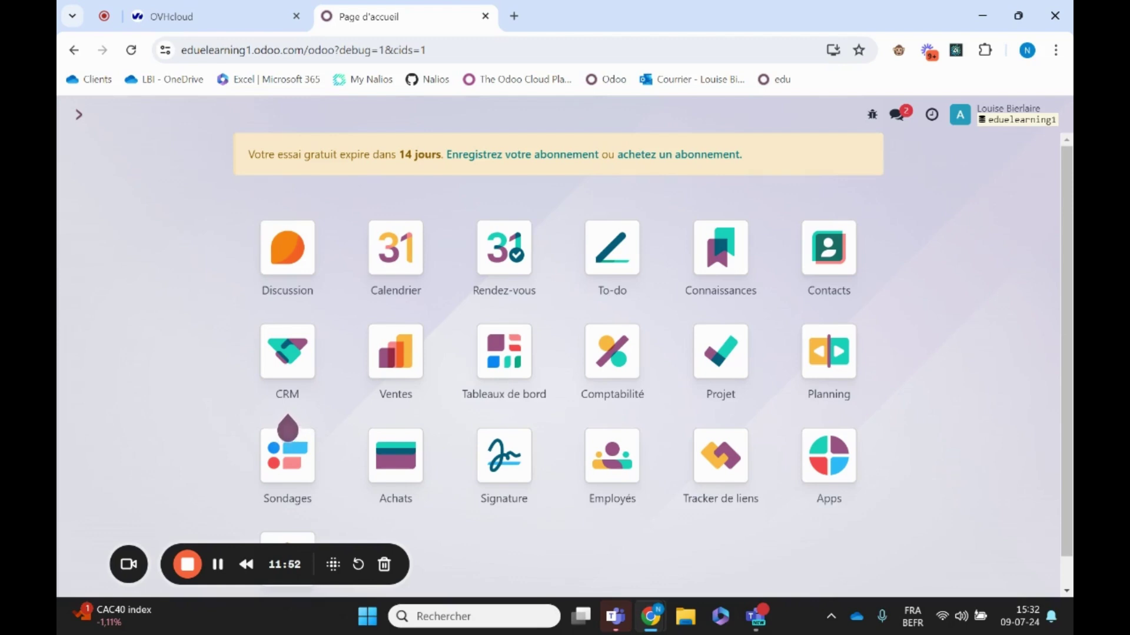
left_click(628, 352)
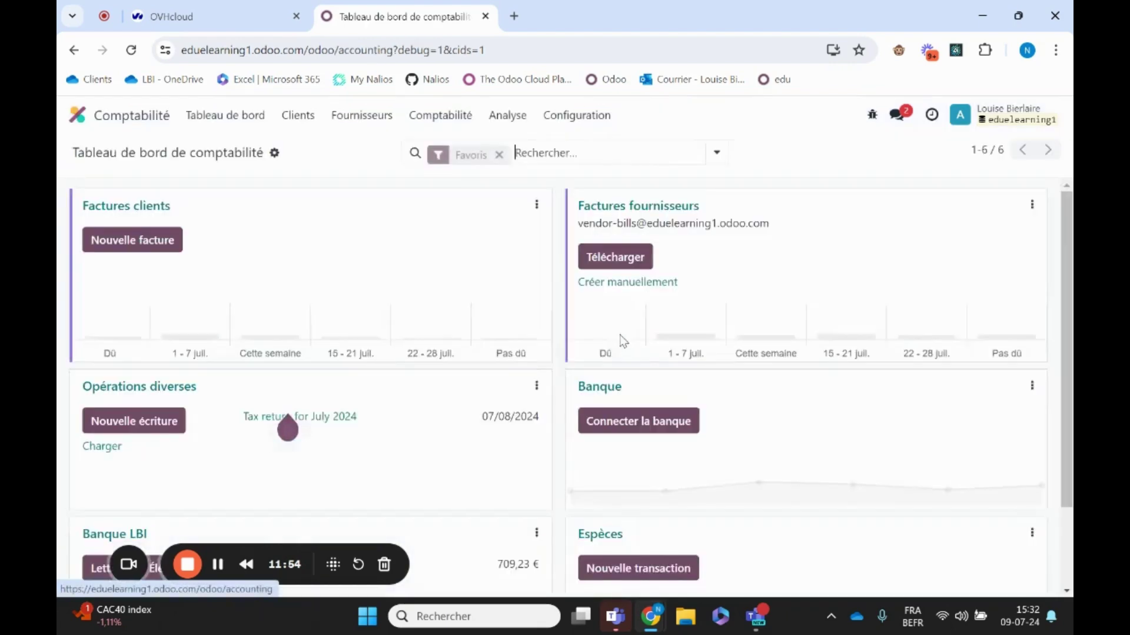
Step: Open the BNP Paribas Fortis online synchronisation record and review its linked account line and message history
left_click(576, 115)
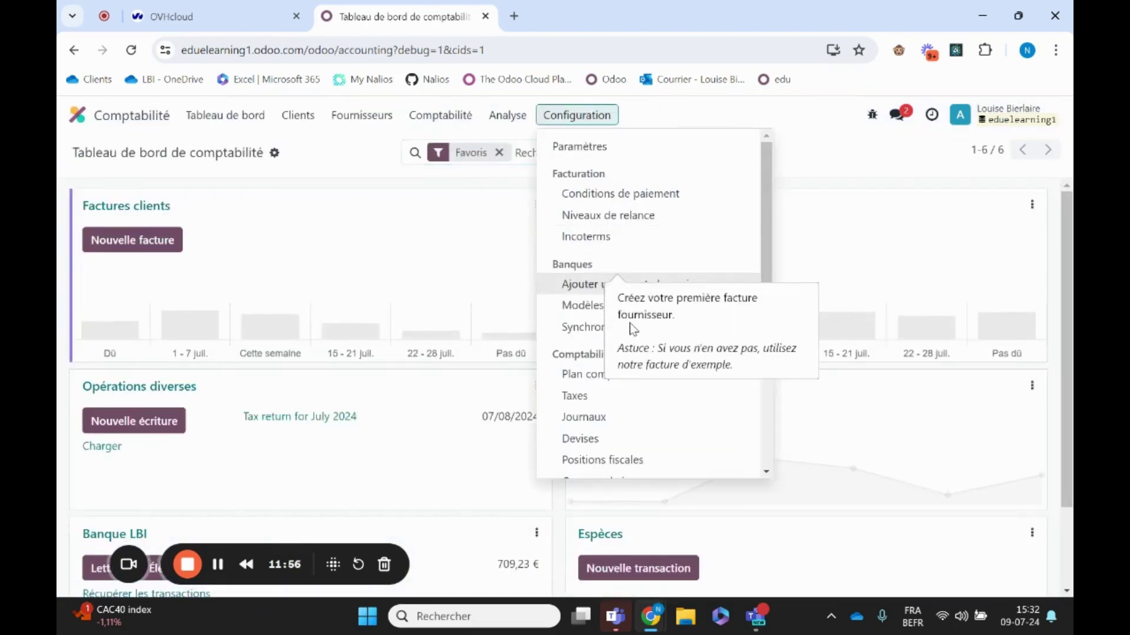
left_click(589, 327)
left_click(551, 223)
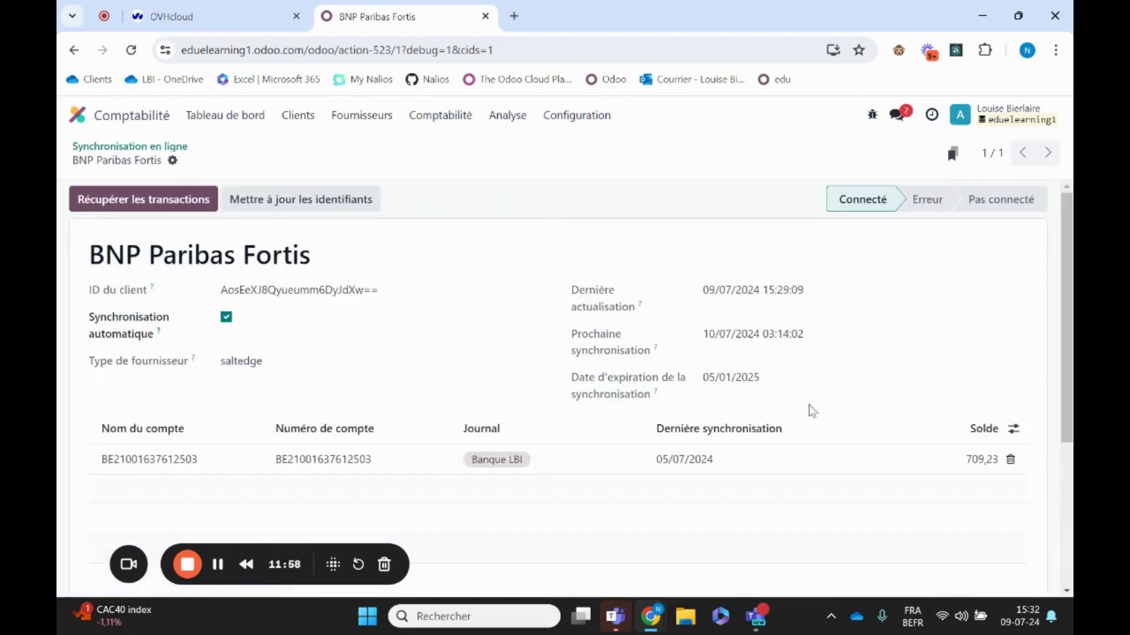
scroll(658, 446, "down", 4)
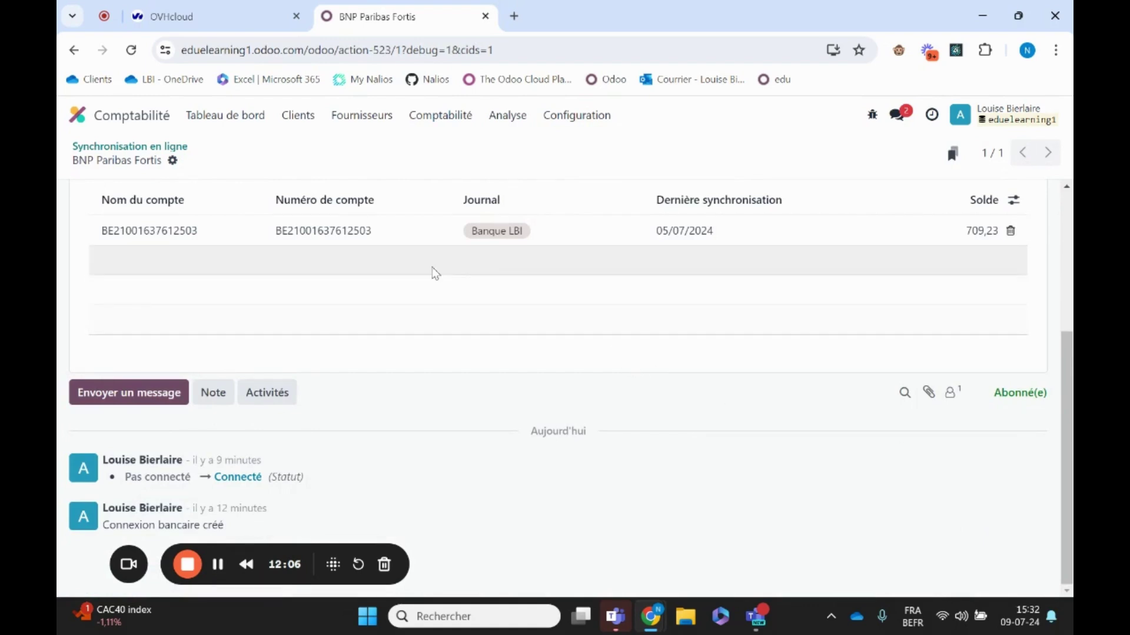
Step: Return to the accounting dashboard and open the Banque LBI journal's bank reconciliation view
left_click(219, 116)
scroll(280, 435, "down", 2)
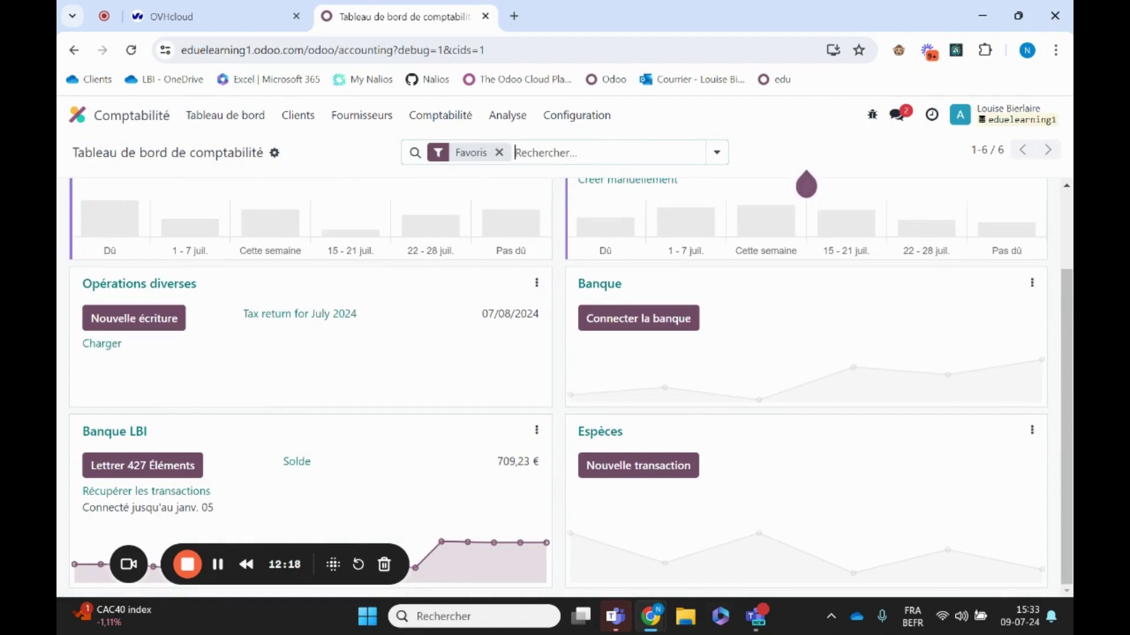
left_click(130, 433)
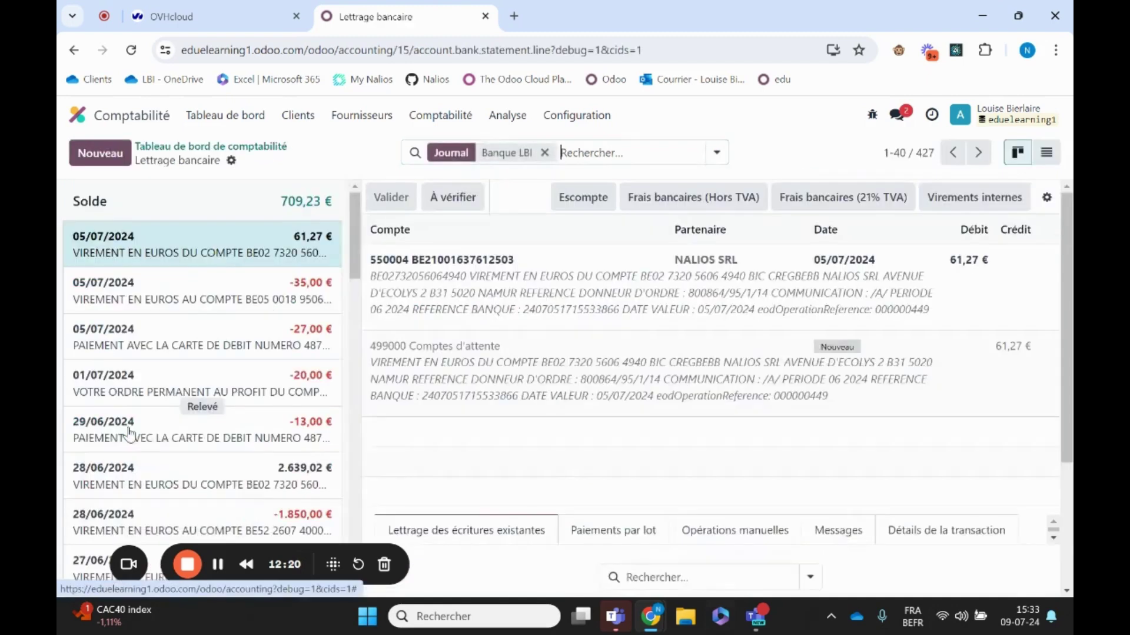
Step: Recheck the synchronisation details and history of the BNP Paribas Fortis record and return to the Odoo home page
left_click(593, 113)
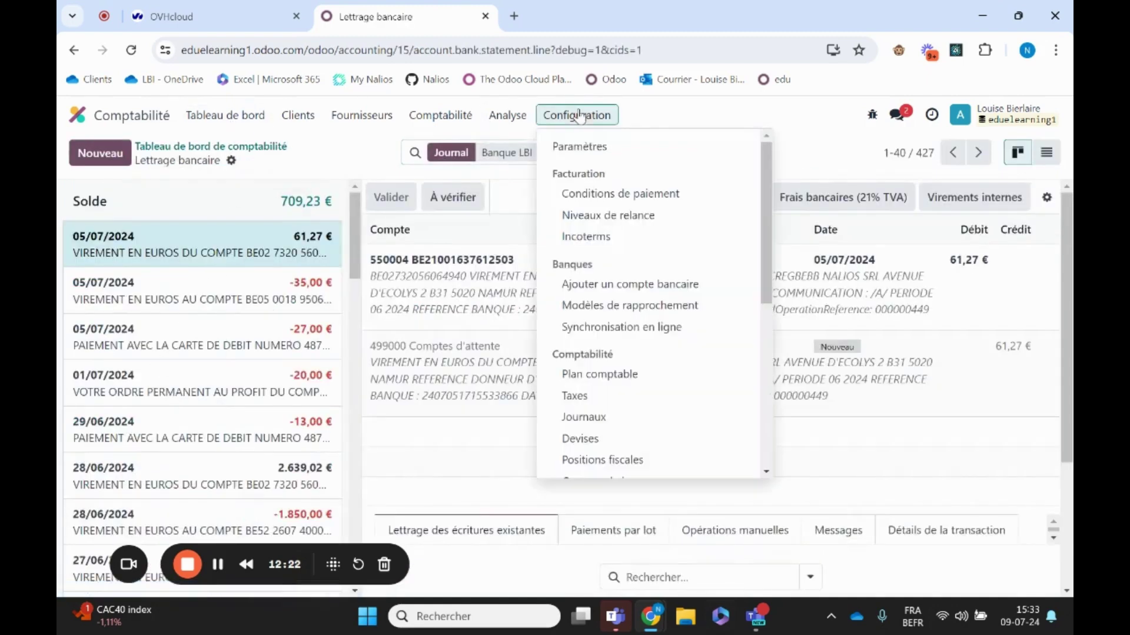
left_click(628, 327)
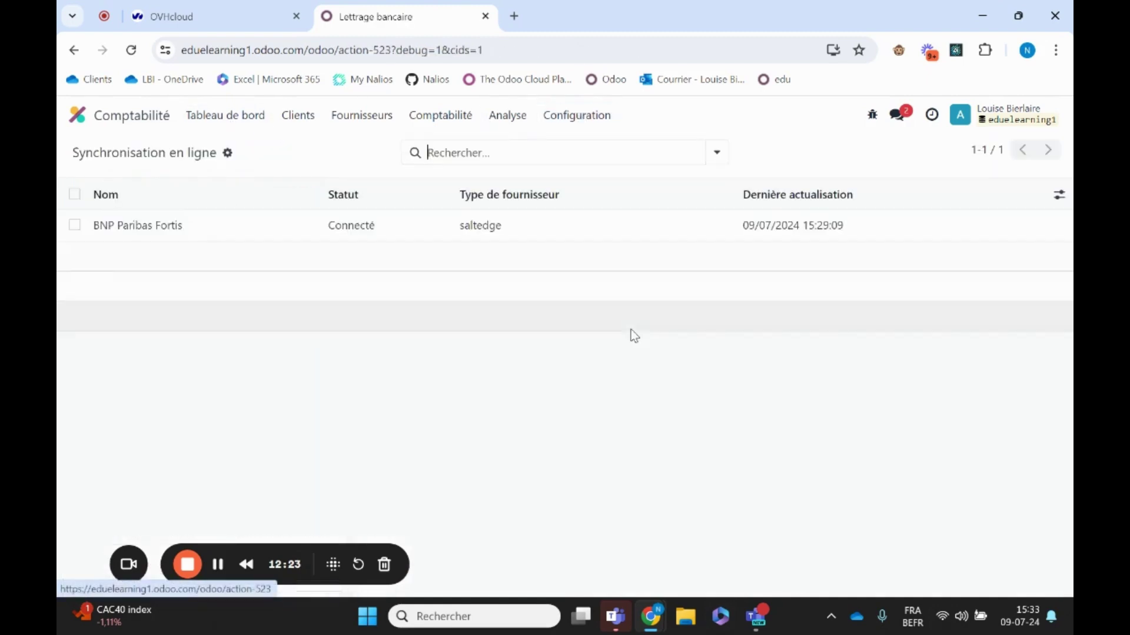
left_click(416, 231)
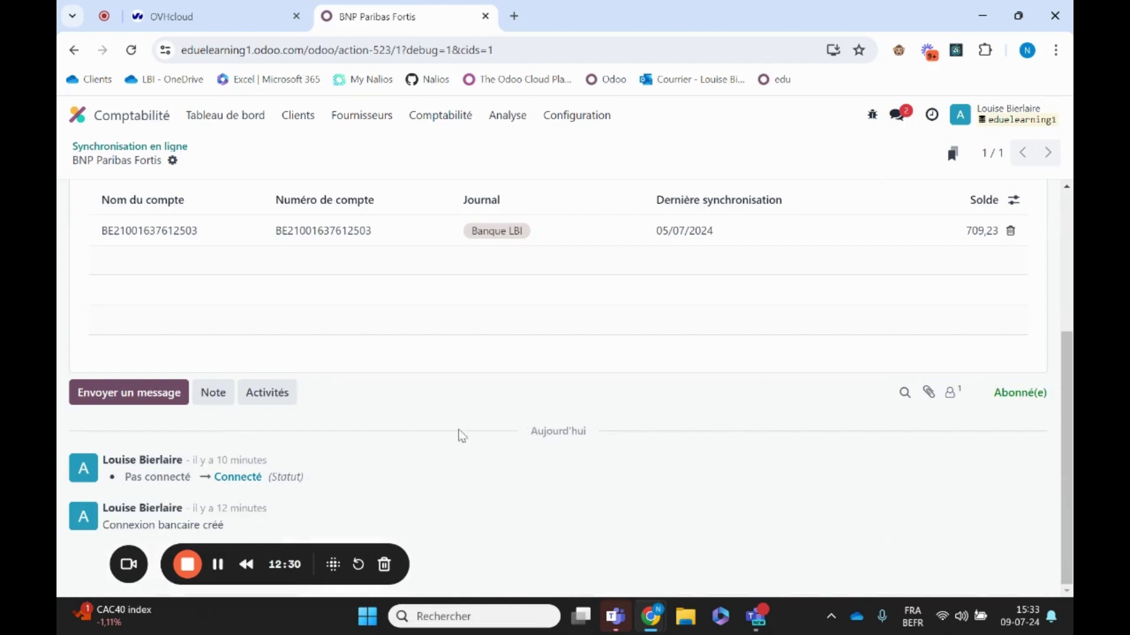
scroll(447, 441, "up", 4)
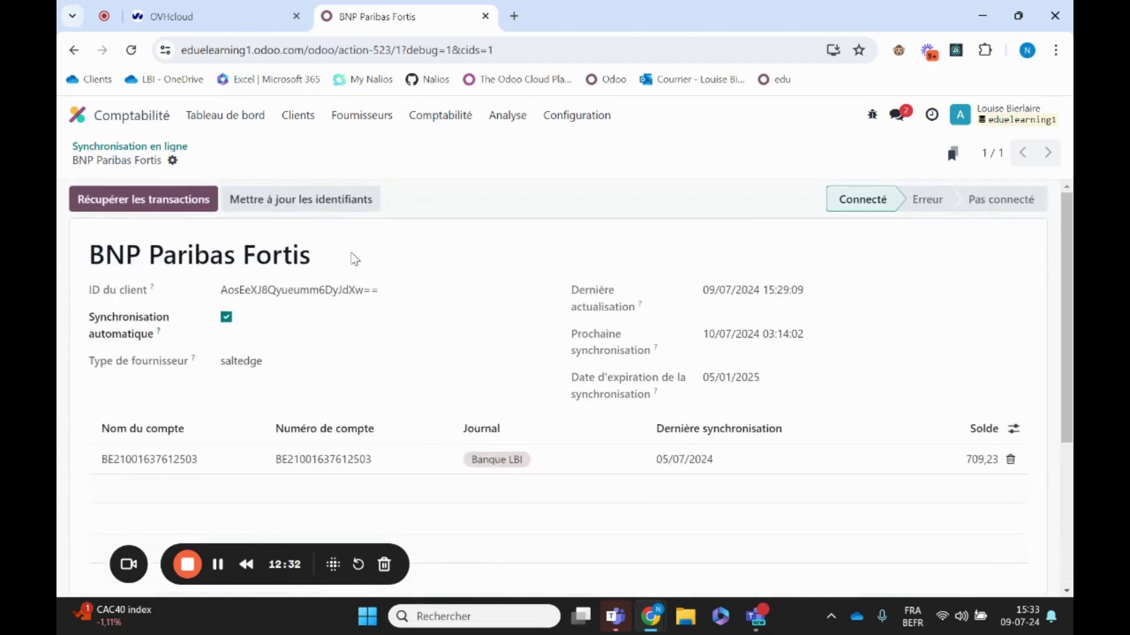
left_click(166, 152)
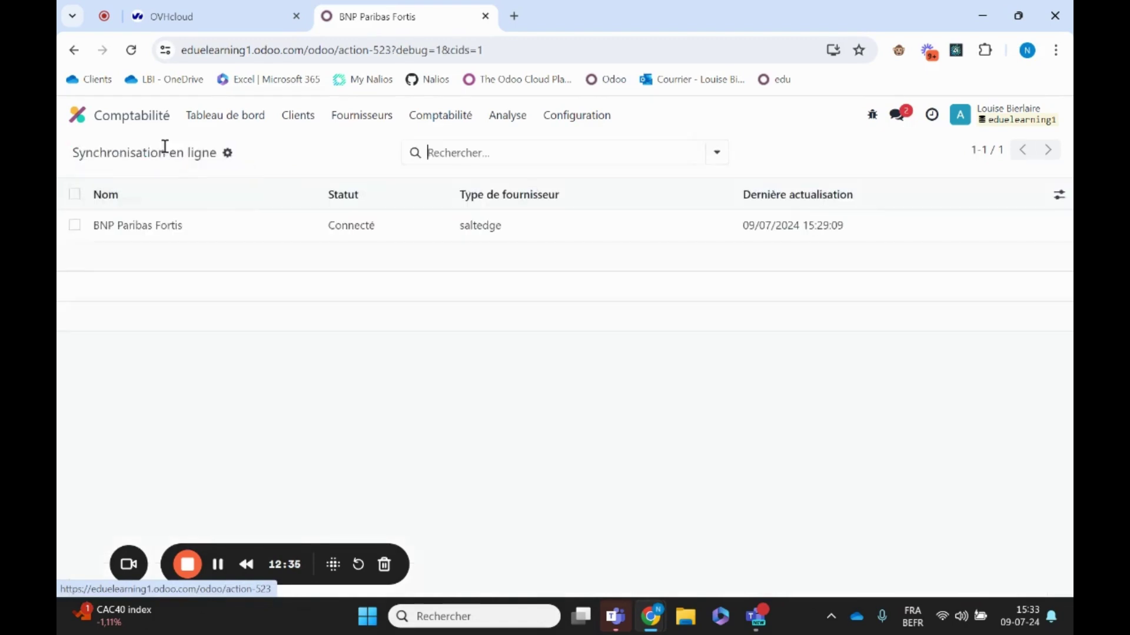
left_click(77, 115)
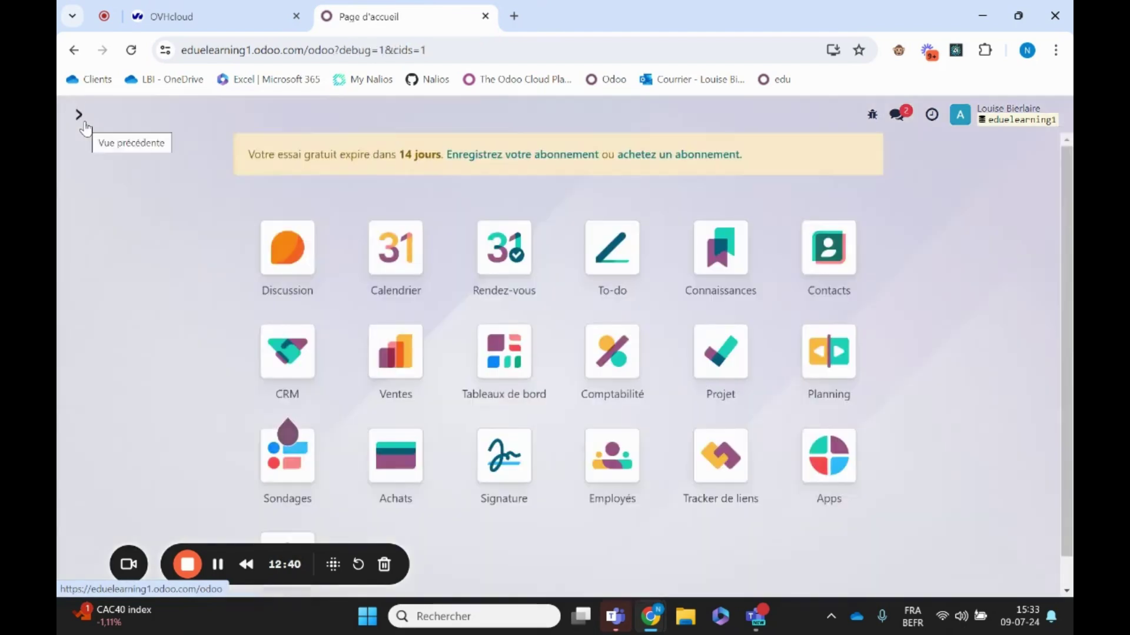